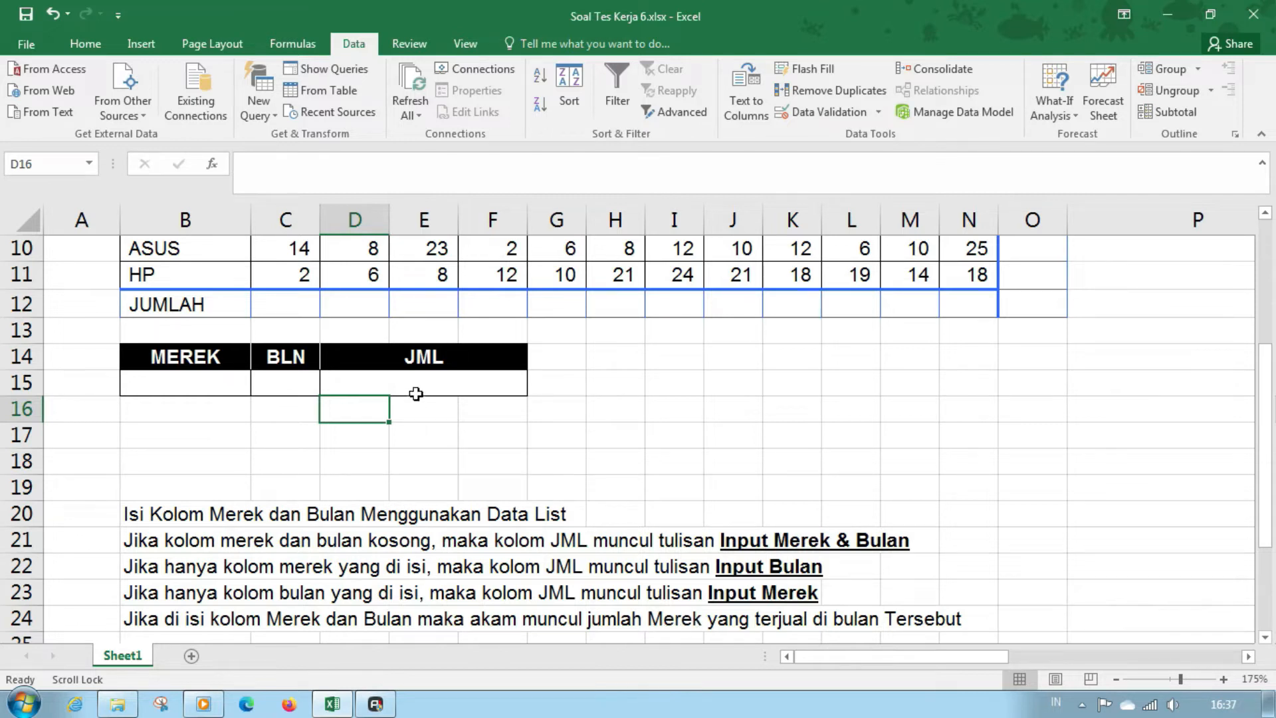
# - Add list data validation to the MEREK cell B15, using the brand names in B6:B11 as its source
pyautogui.scroll(3, 416, 392)
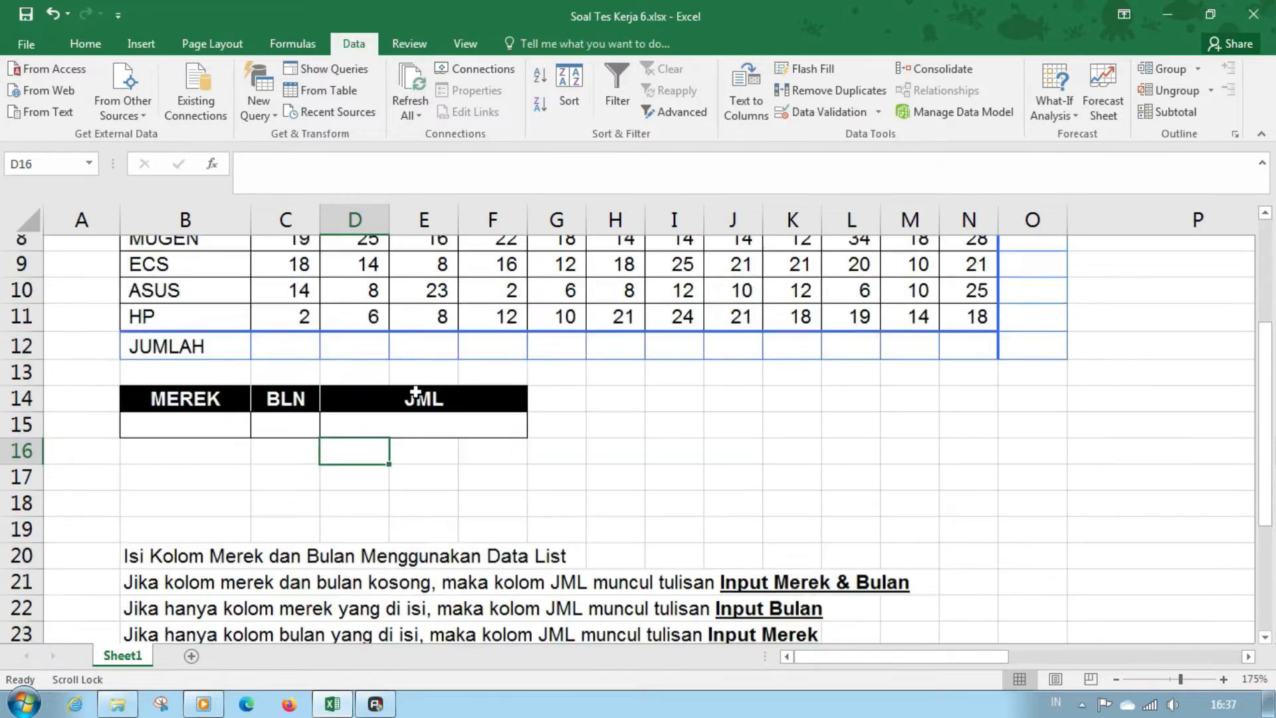
pyautogui.scroll(-1, 416, 392)
pyautogui.scroll(1, 416, 392)
pyautogui.scroll(1, 416, 392)
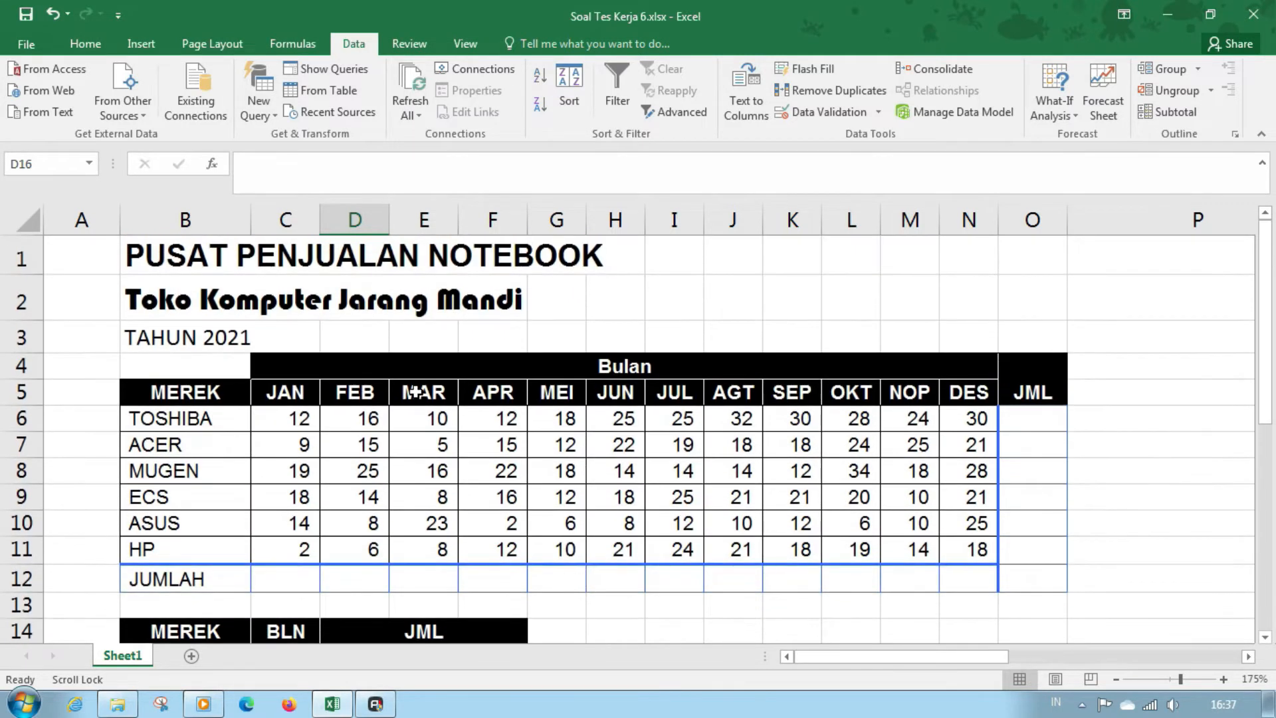
pyautogui.scroll(-1, 416, 392)
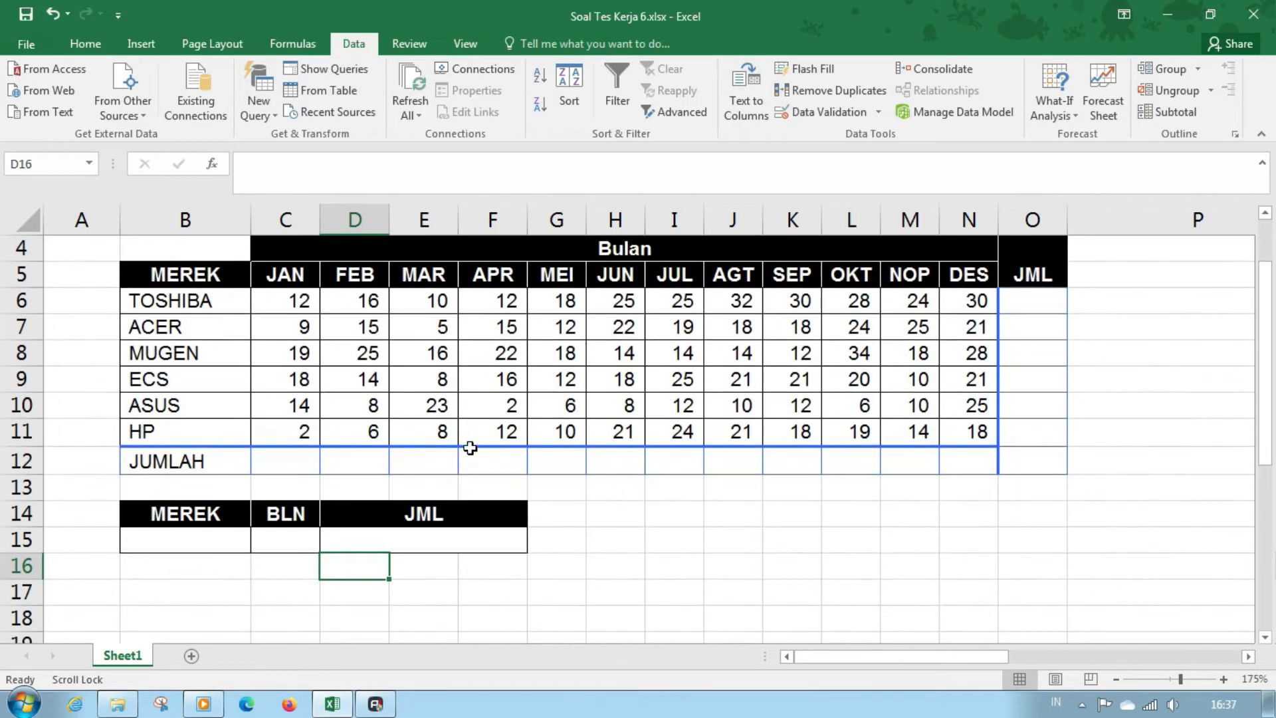
pyautogui.click(235, 544)
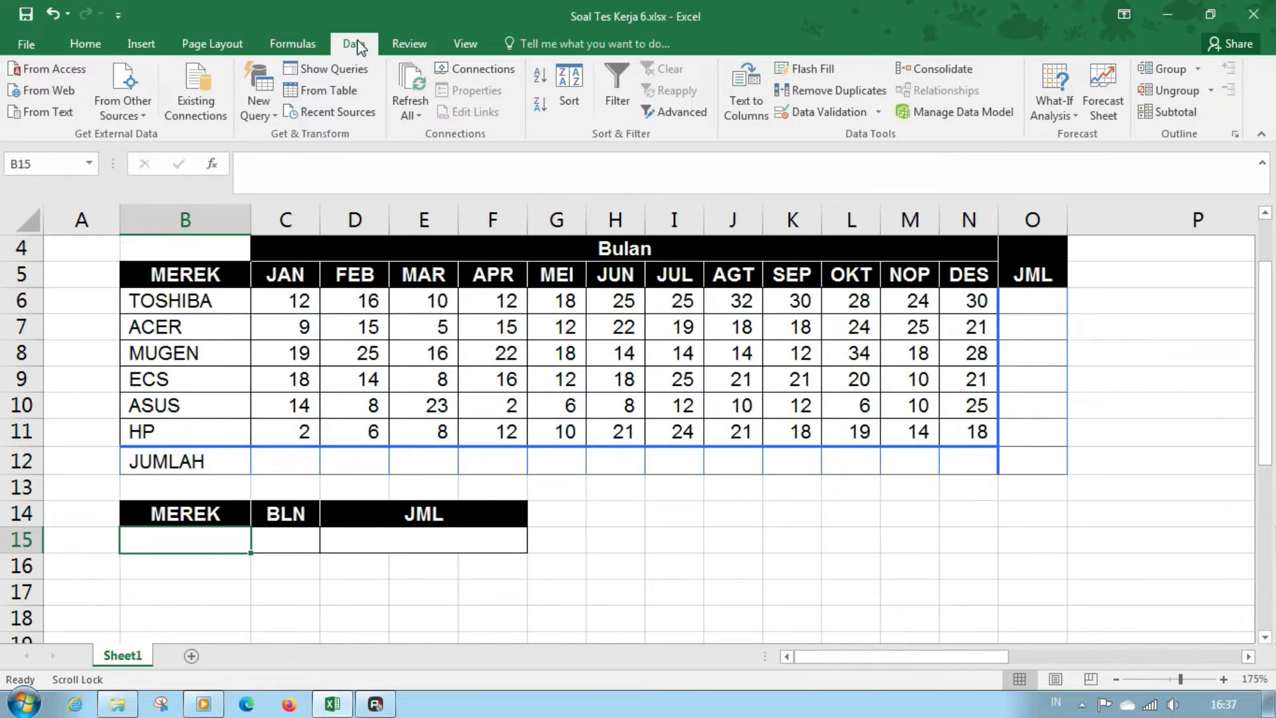
pyautogui.click(823, 110)
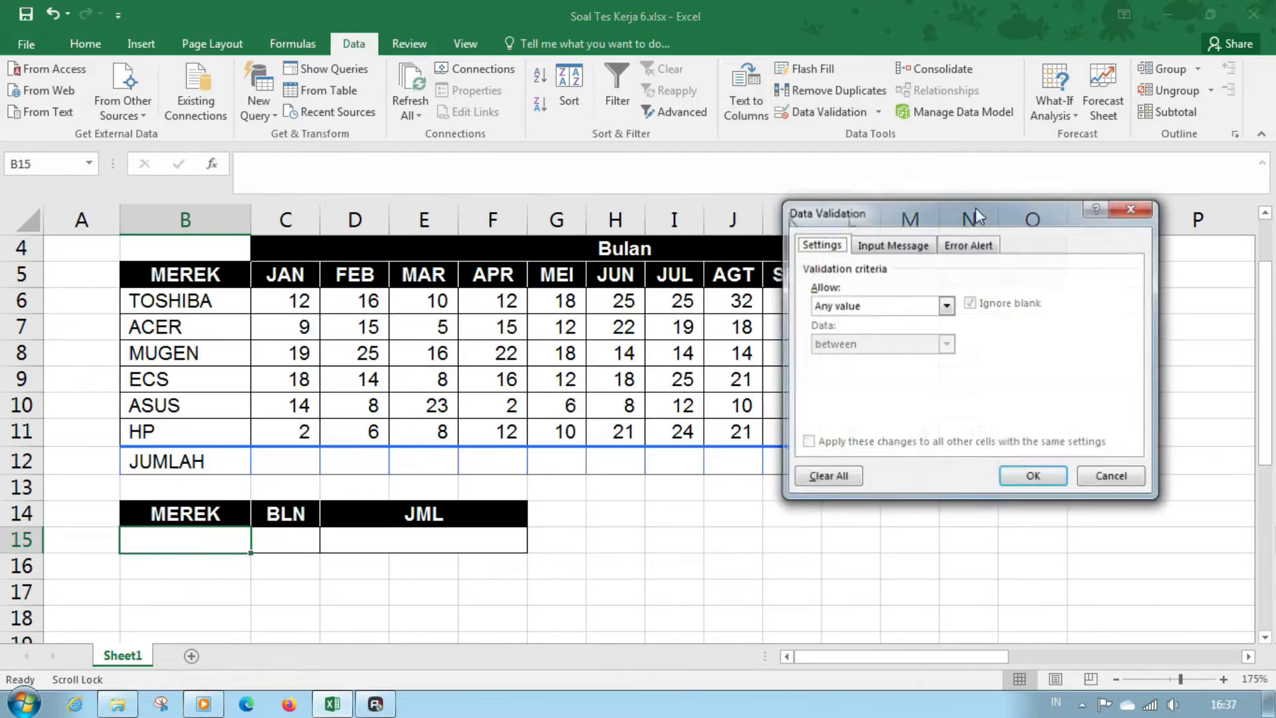
pyautogui.moveTo(934, 206); pyautogui.dragTo(660, 198)
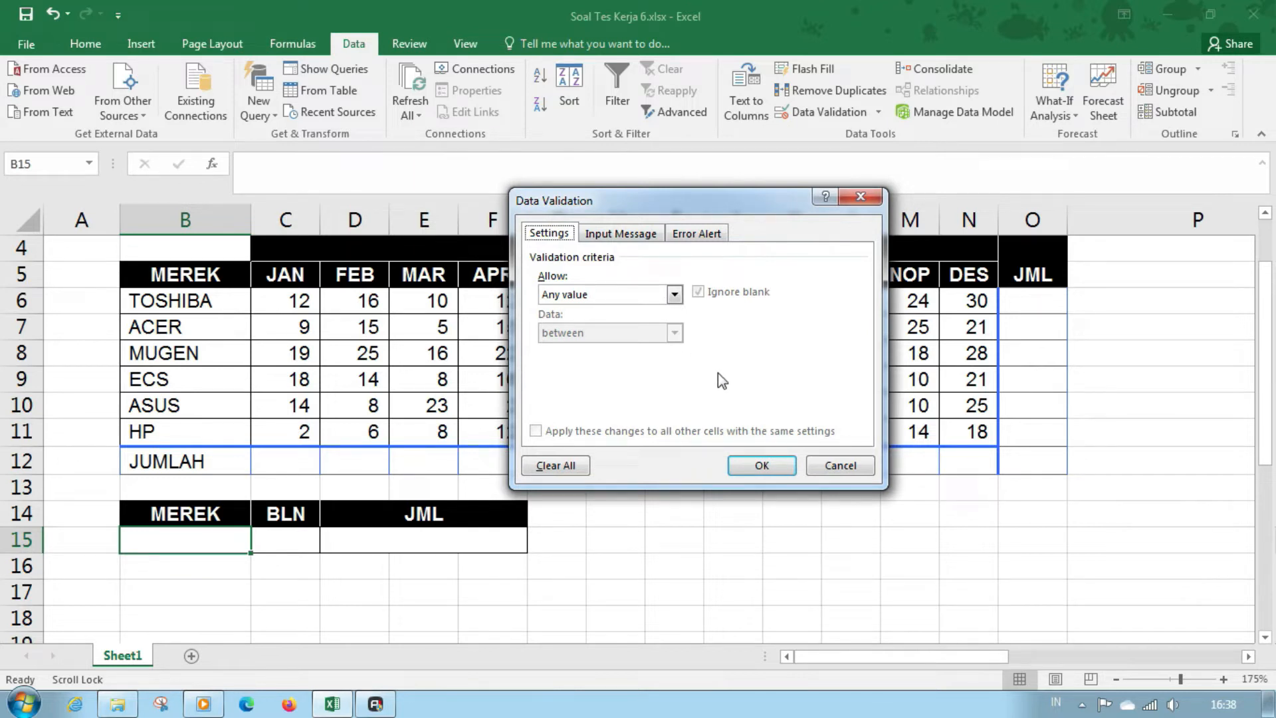
pyautogui.click(675, 295)
pyautogui.click(627, 348)
pyautogui.click(630, 371)
pyautogui.moveTo(223, 305); pyautogui.dragTo(210, 426)
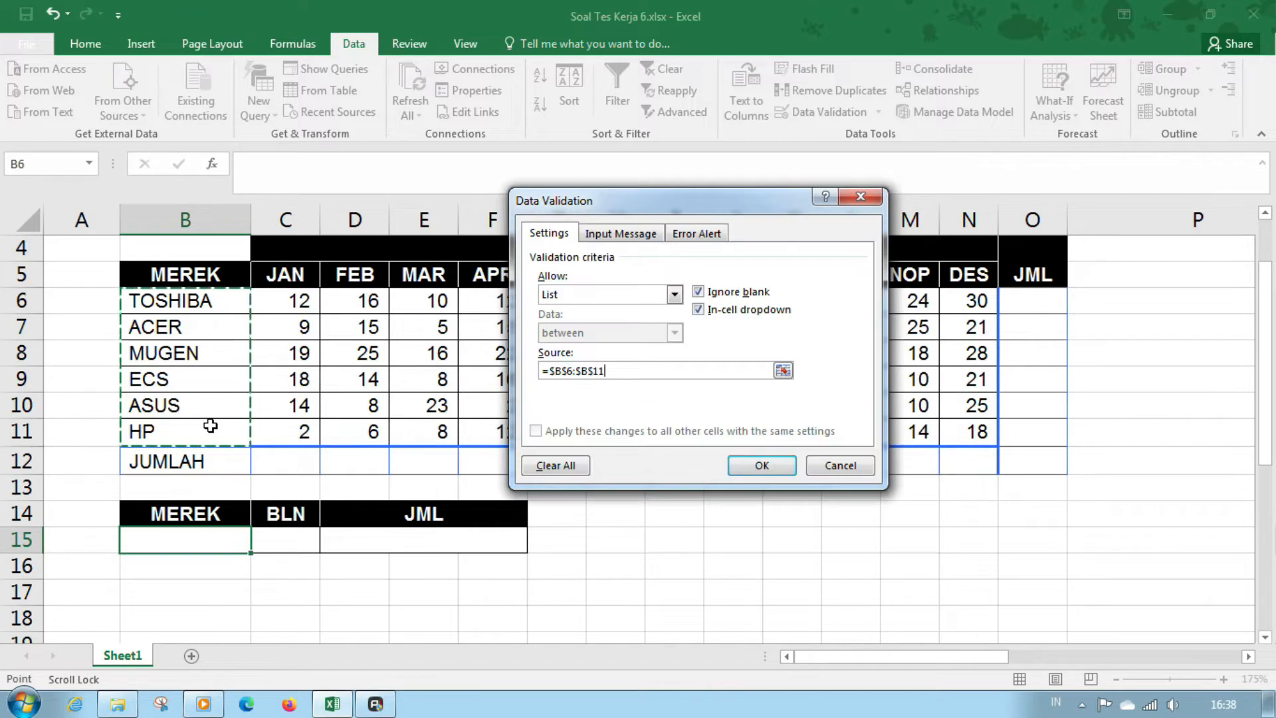
pyautogui.click(762, 465)
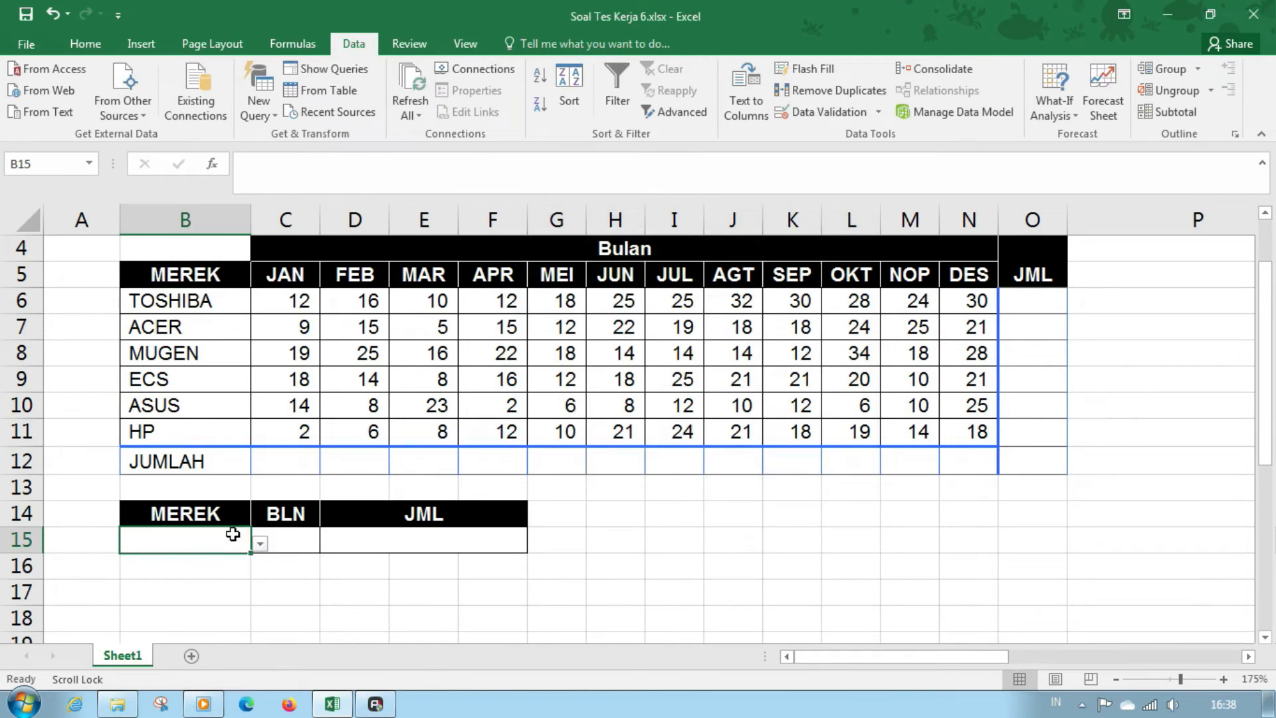
# - Check the brand choices offered by the dropdown in cell B15 without picking one
pyautogui.click(261, 544)
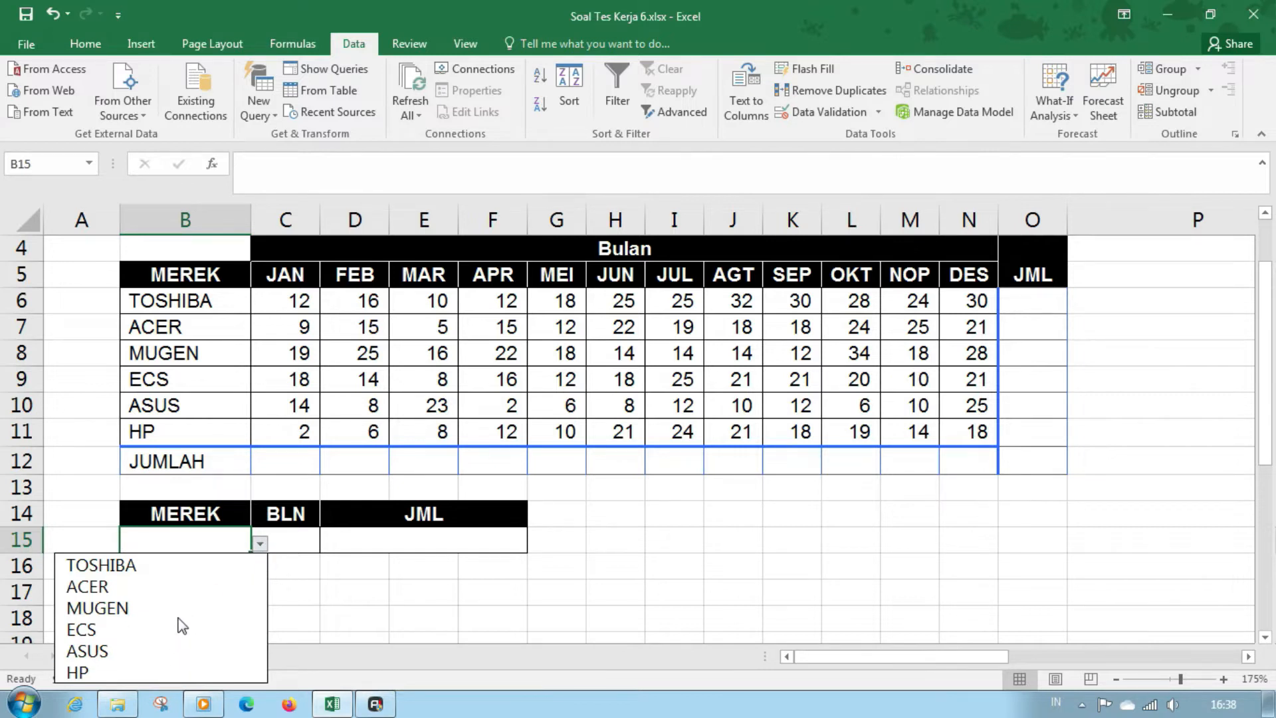
pyautogui.press('Escape')
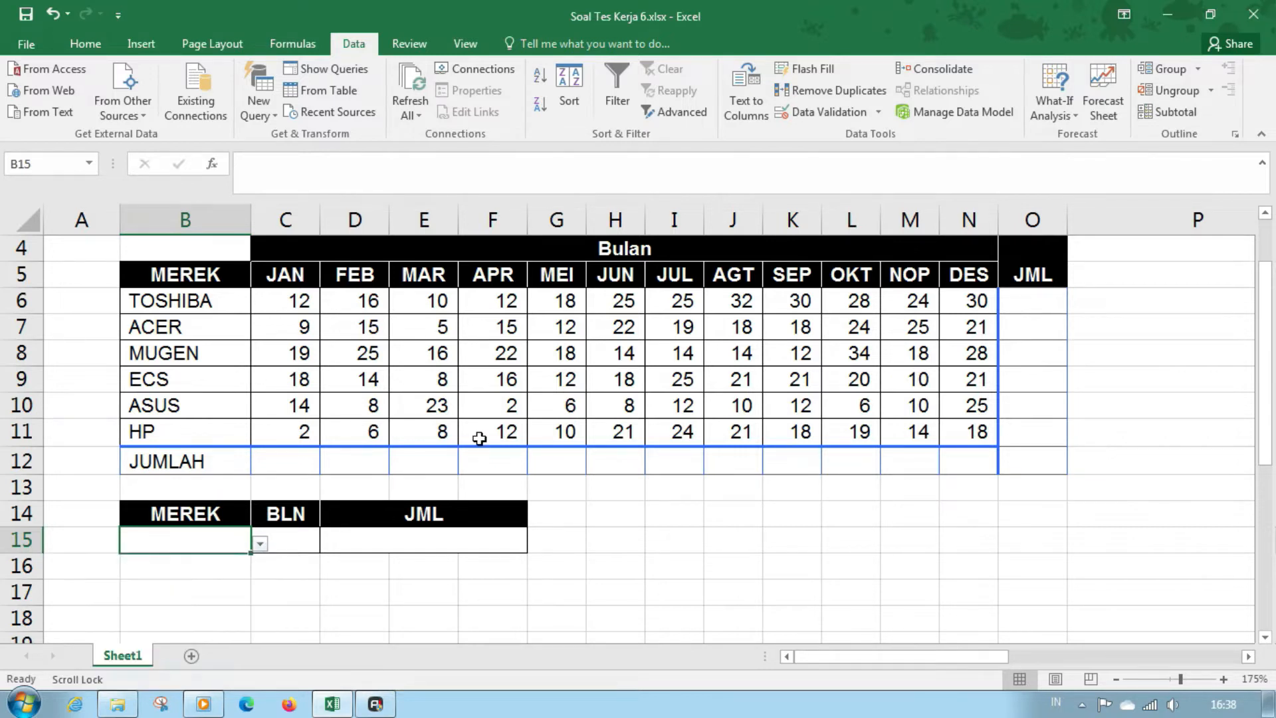
pyautogui.click(696, 536)
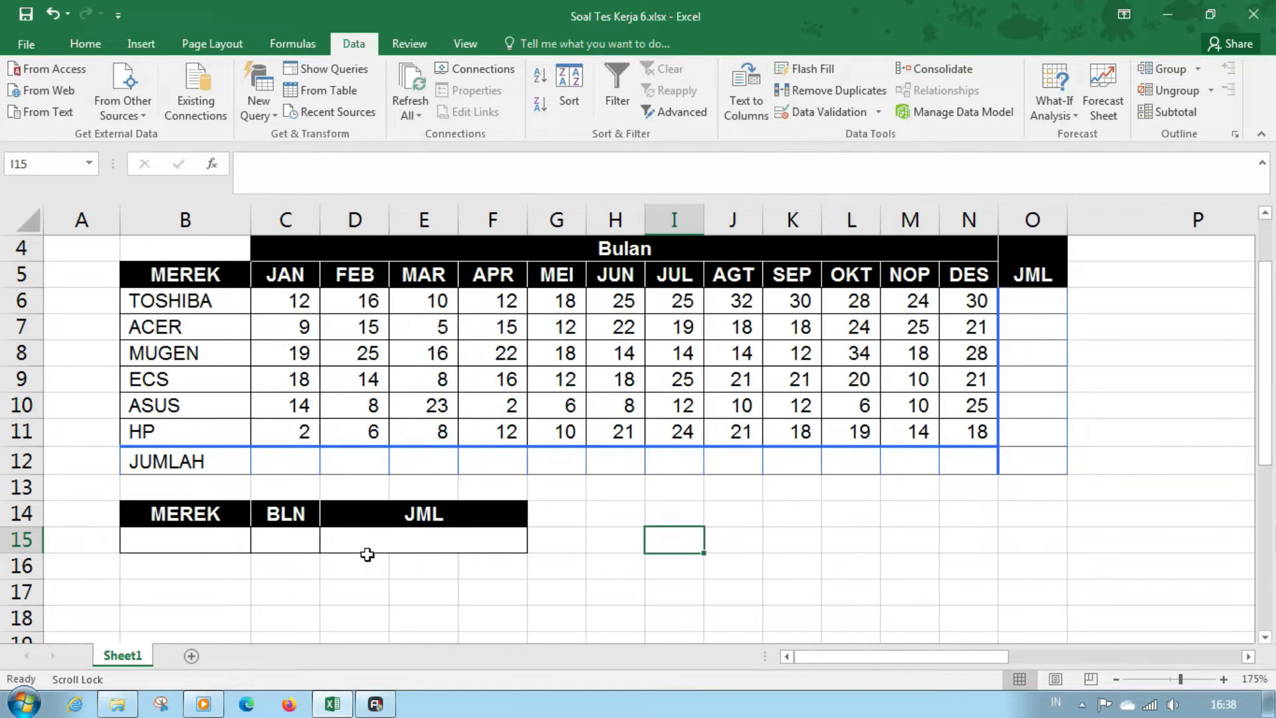
# - Add list data validation to the BLN cell C15, using the month headings in C5:N5 as its source
pyautogui.click(285, 546)
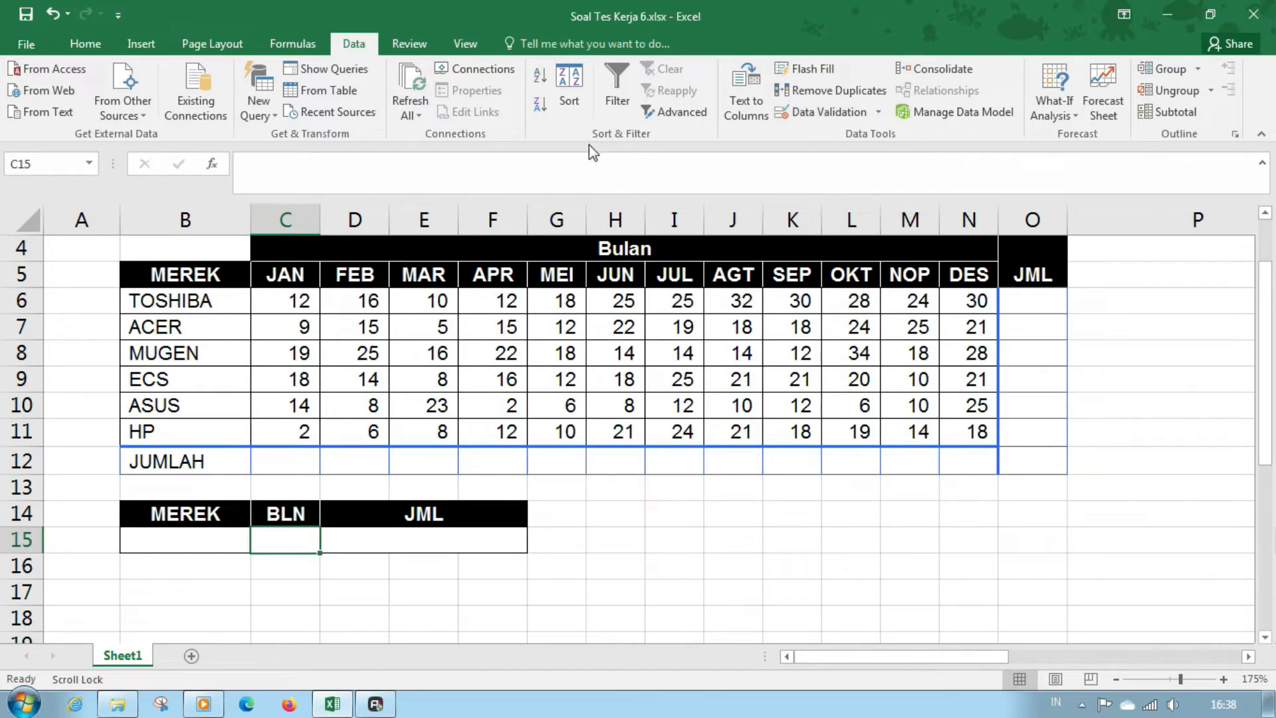
pyautogui.click(824, 112)
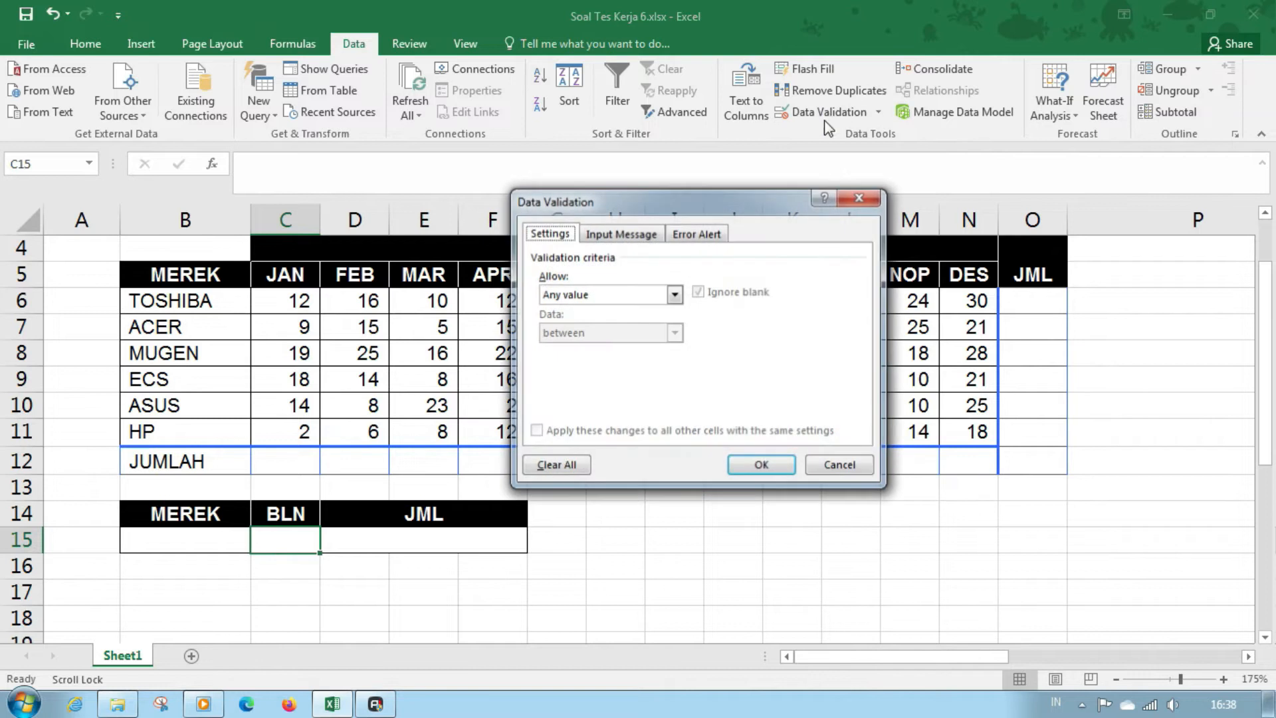
pyautogui.click(681, 297)
pyautogui.click(598, 346)
pyautogui.click(605, 373)
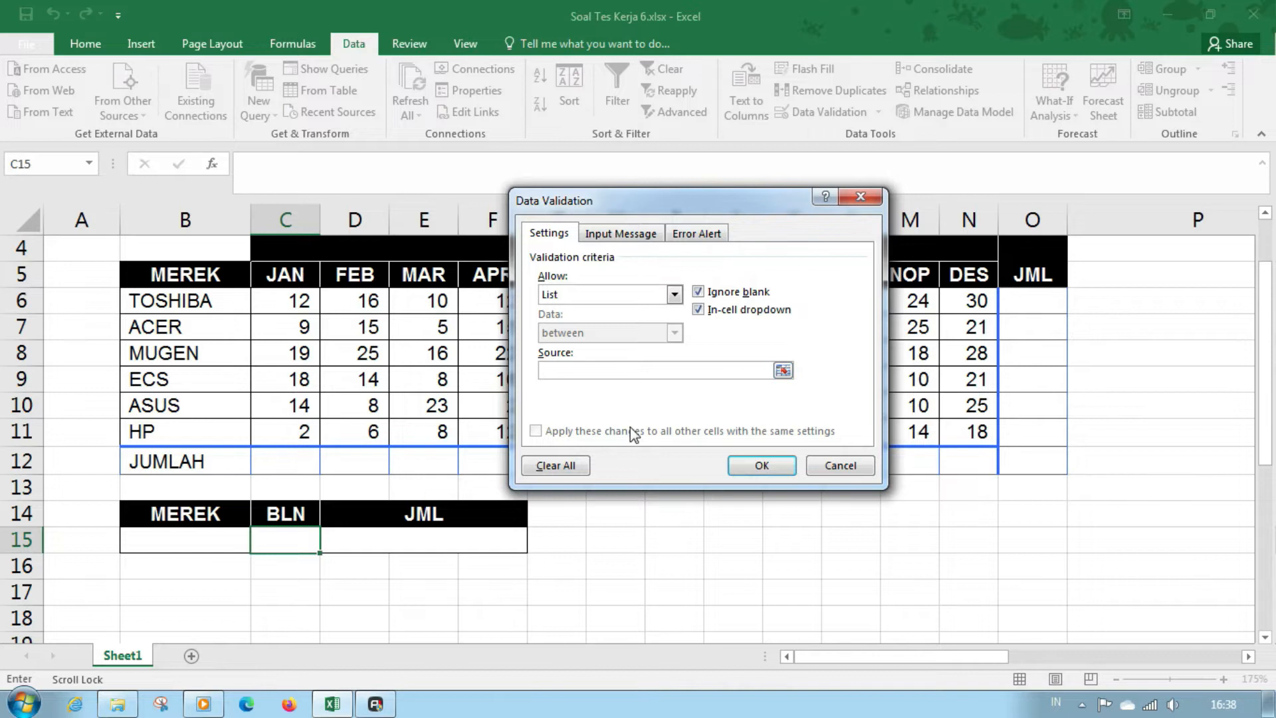
pyautogui.moveTo(296, 276); pyautogui.dragTo(996, 278)
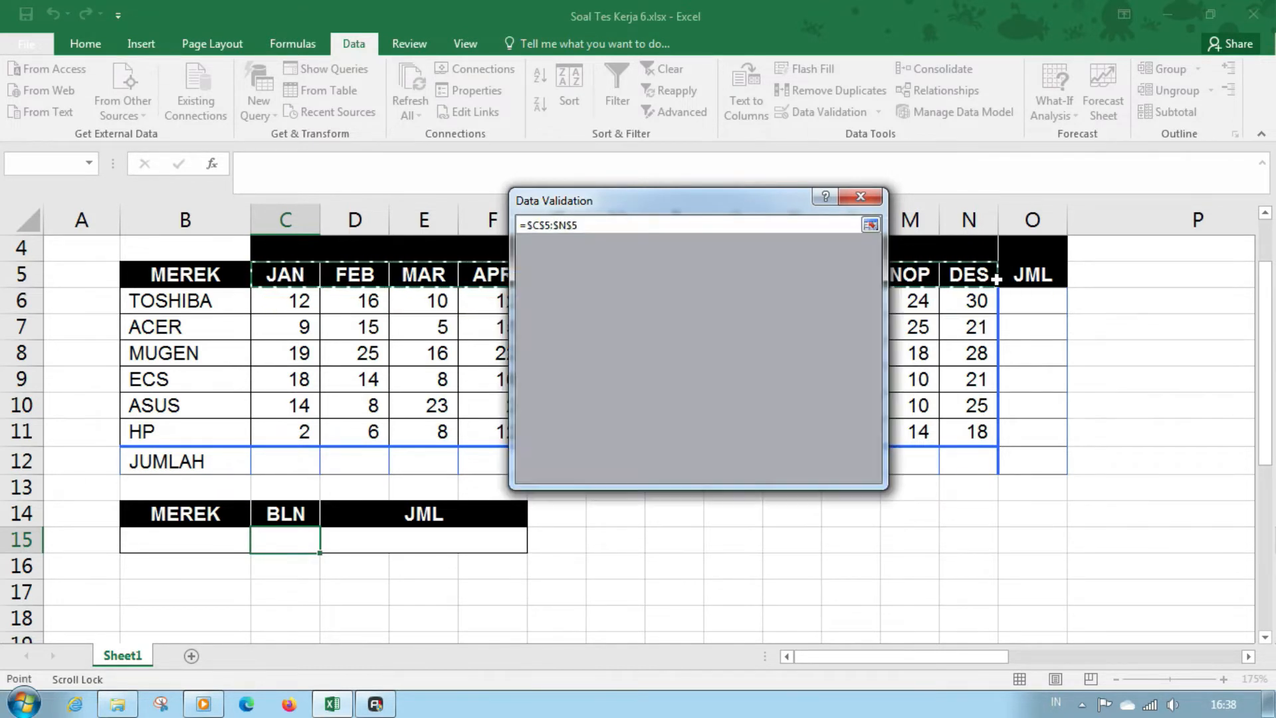
pyautogui.click(763, 465)
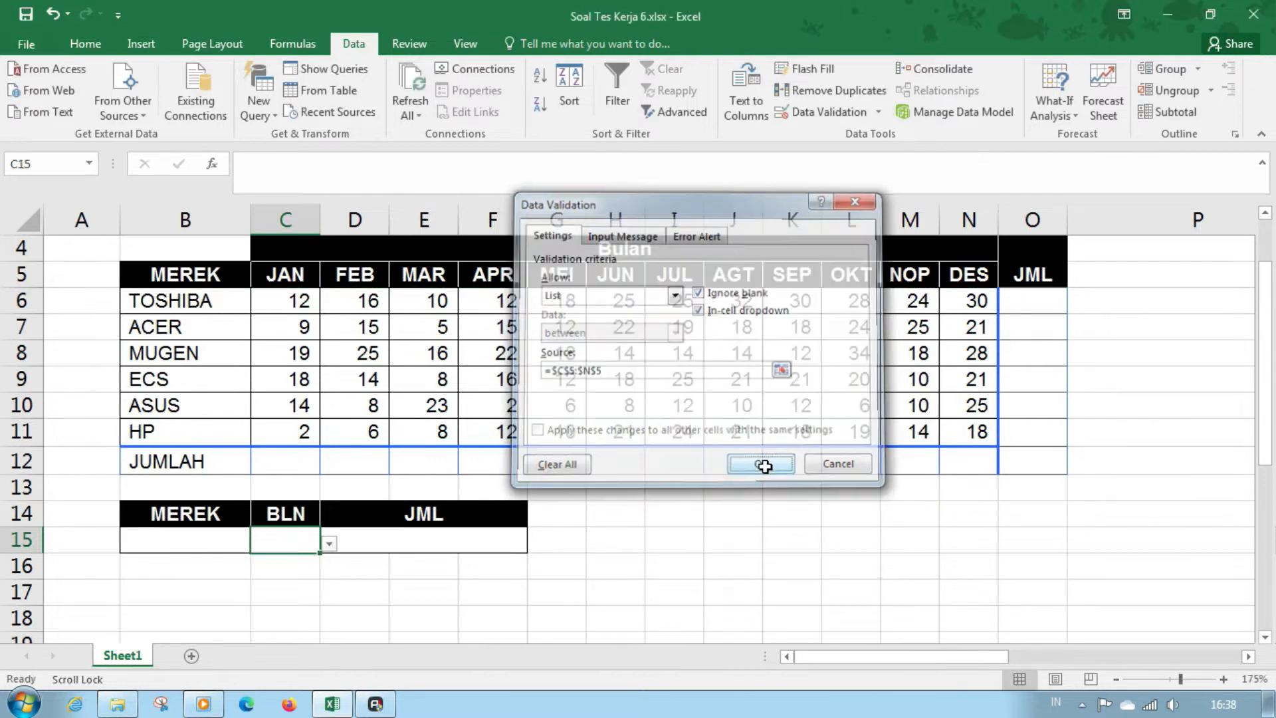
# - Look through the month choices offered by the dropdown in cell C15 without picking one
pyautogui.click(329, 545)
pyautogui.moveTo(326, 440); pyautogui.dragTo(332, 388)
pyautogui.click(396, 486)
# - Start a formula in the JML cell D15 with an IF whose AND test begins with ISBLANK(B15)
pyautogui.click(412, 547)
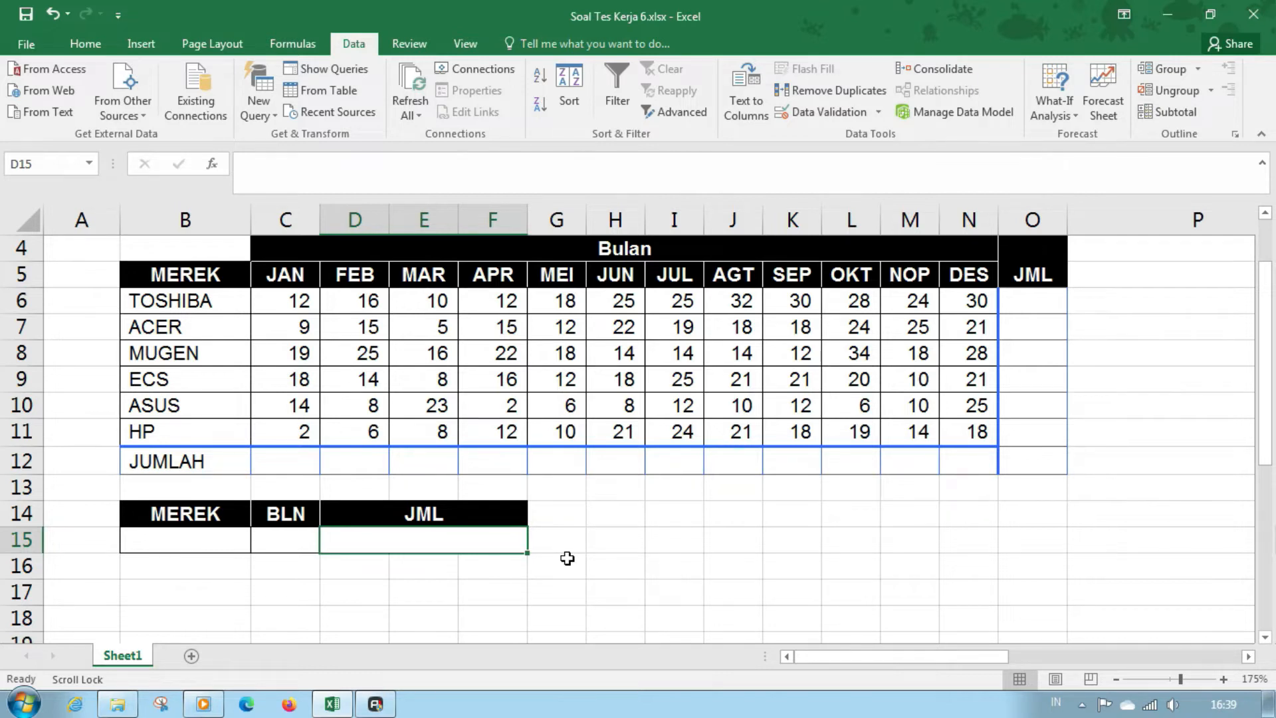
pyautogui.write('=if')
pyautogui.press('Tab')
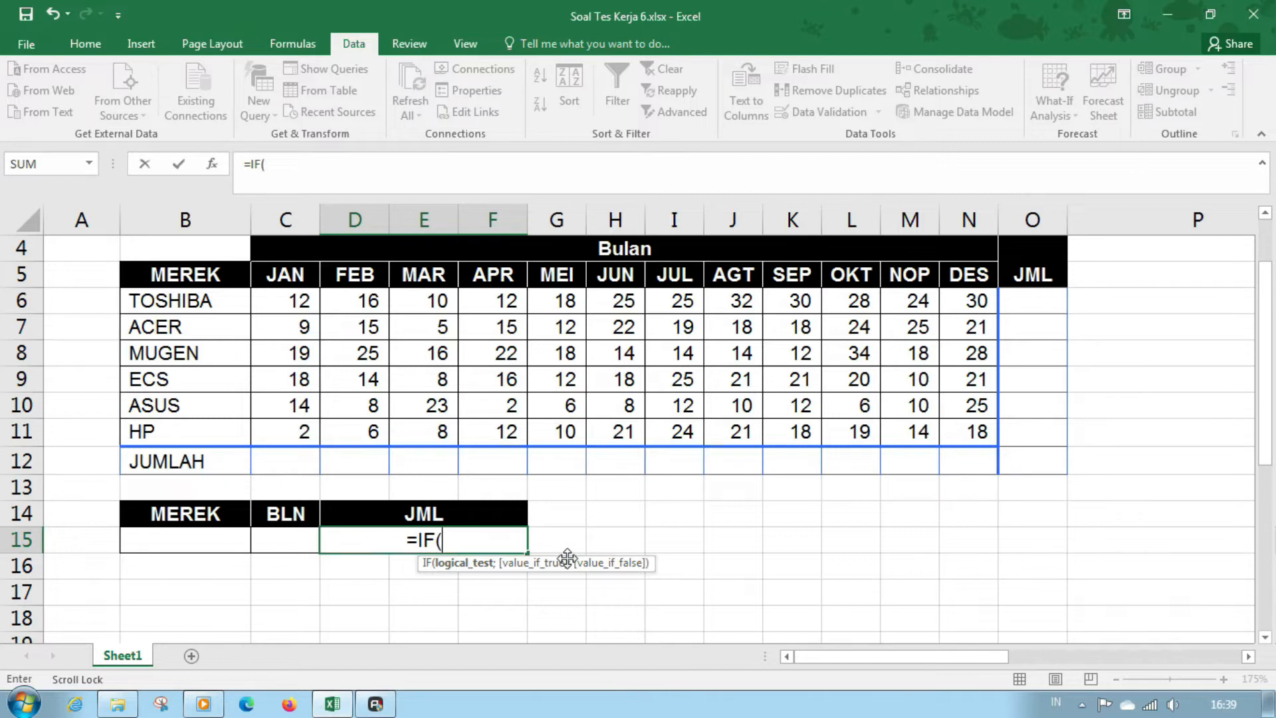
pyautogui.write('and')
pyautogui.press('Tab')
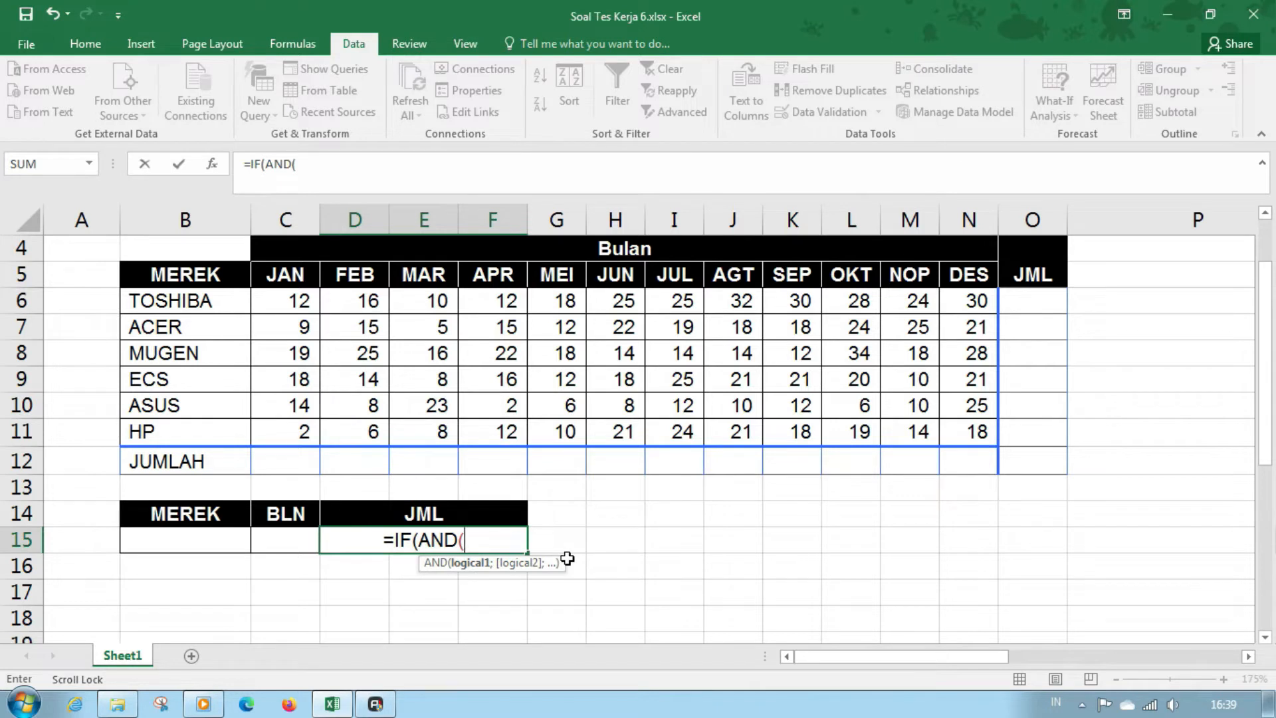
pyautogui.write('is')
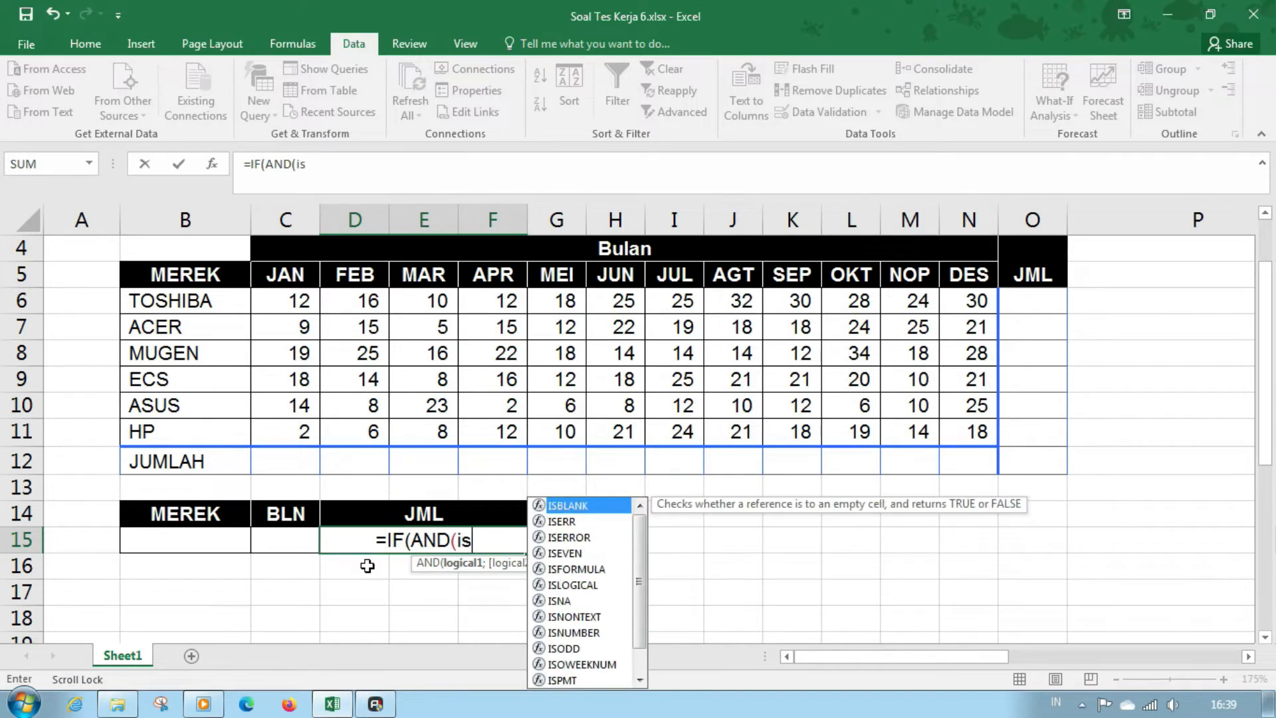
pyautogui.press('Tab')
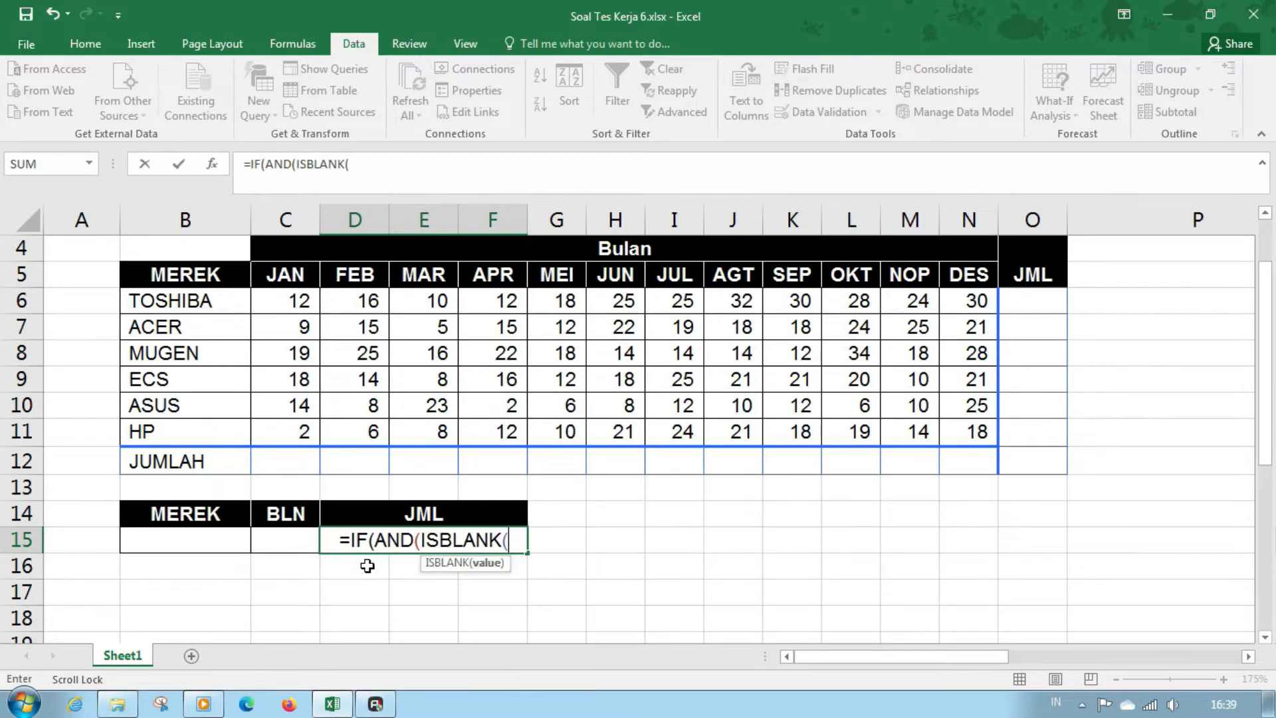
pyautogui.click(232, 538)
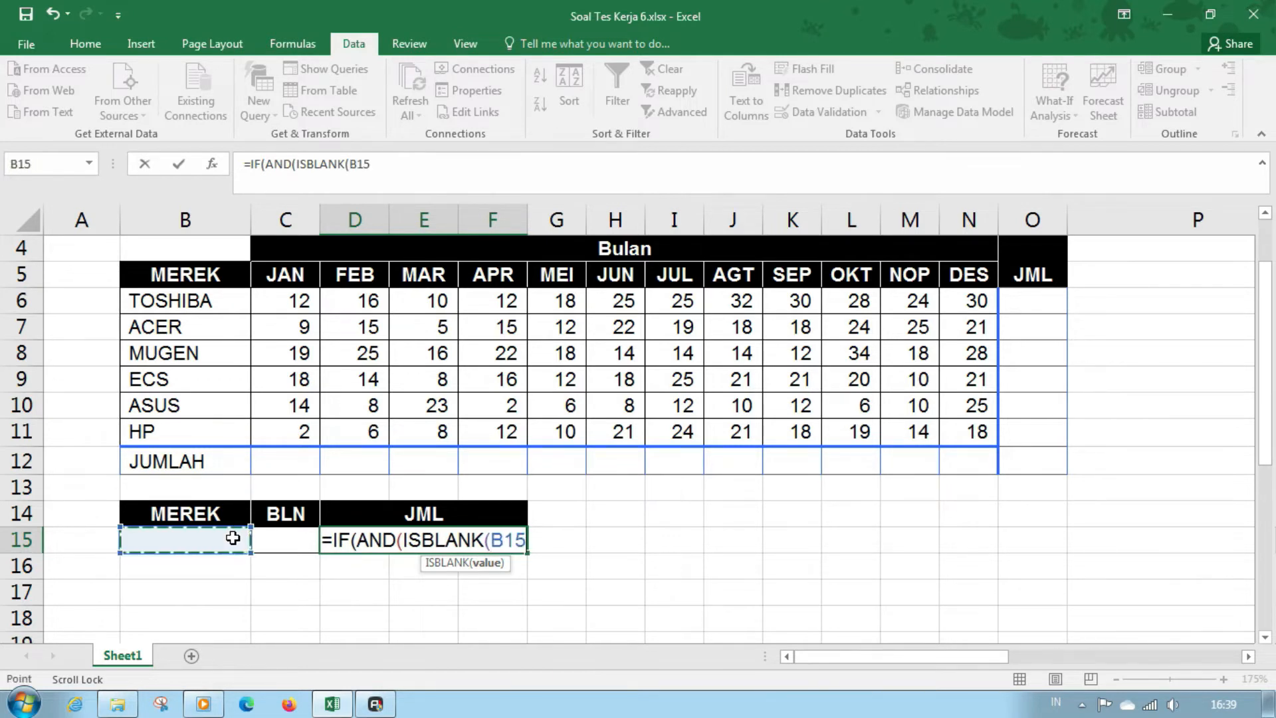
pyautogui.write(')')
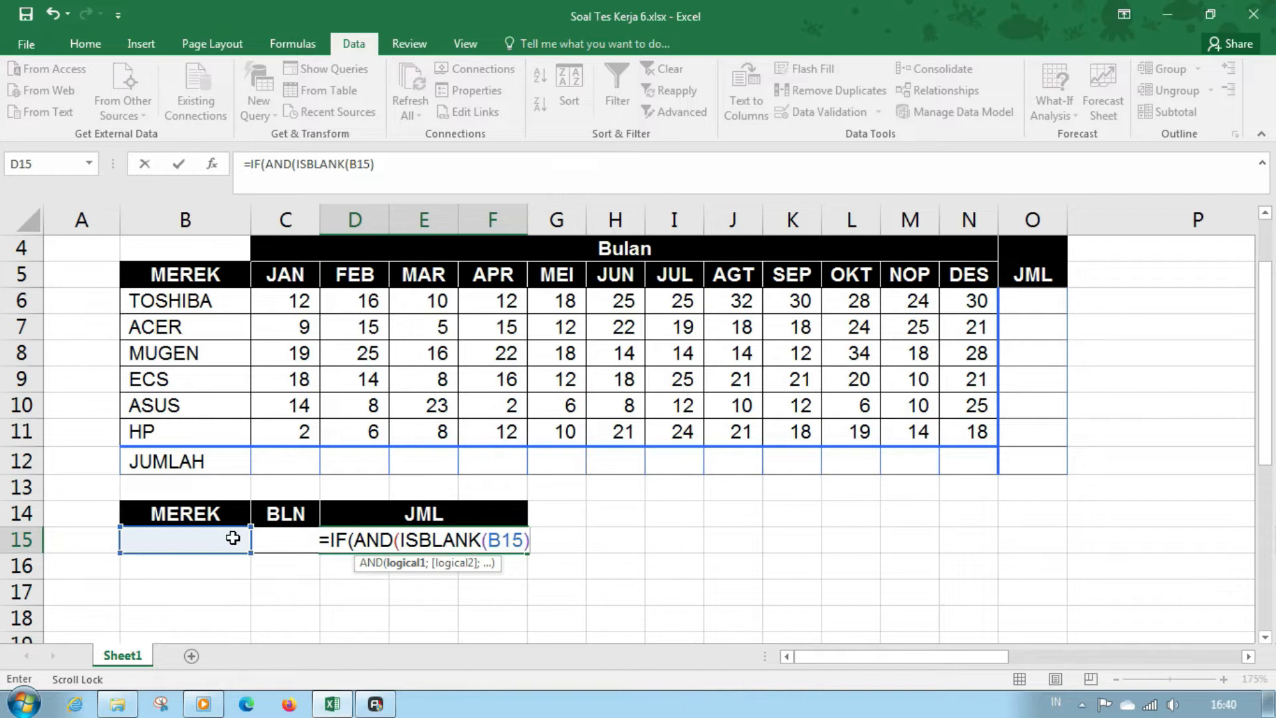
# - Add ISBLANK(C15) as the second AND condition in the D15 formula and complete the logical test
pyautogui.write(';')
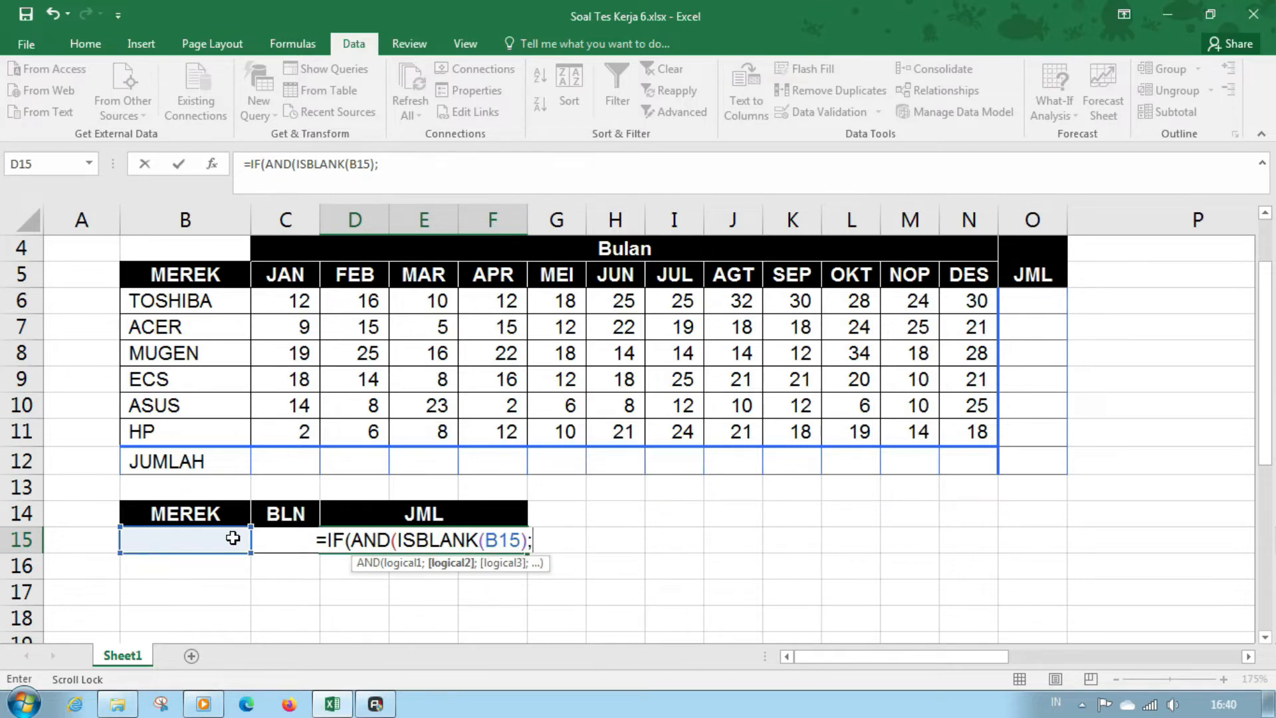
pyautogui.write('Is')
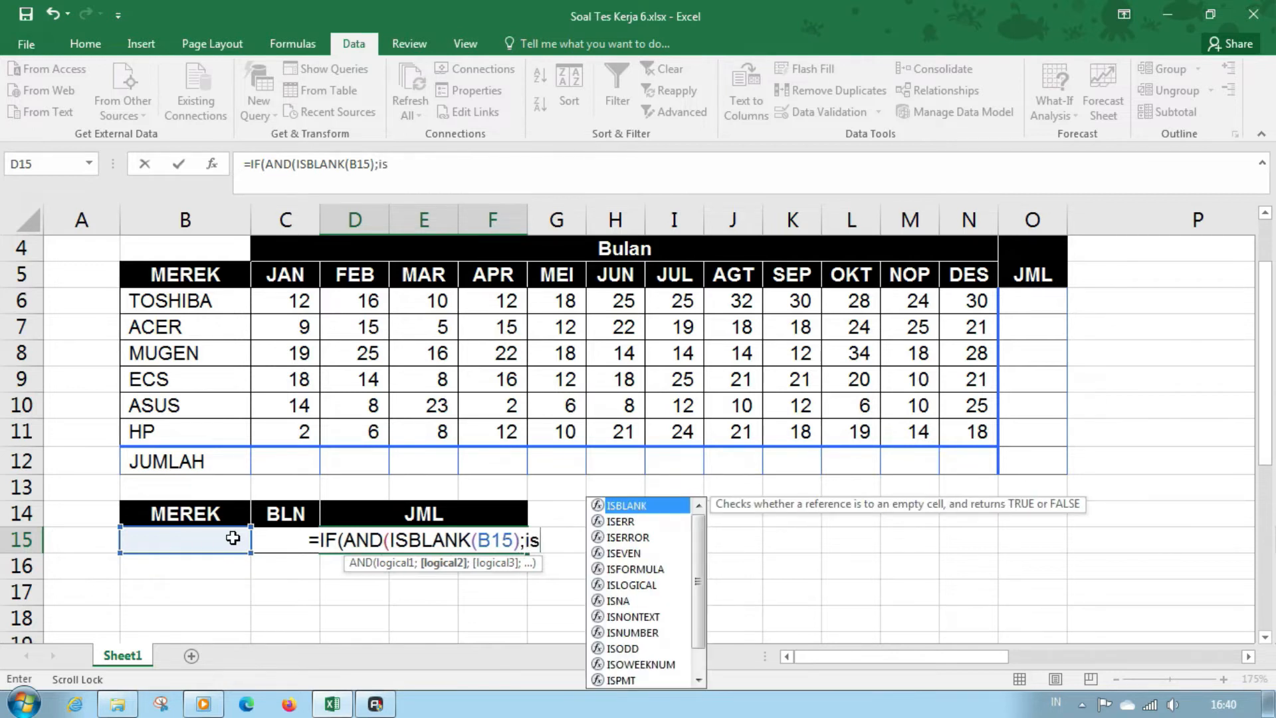
pyautogui.press('Tab')
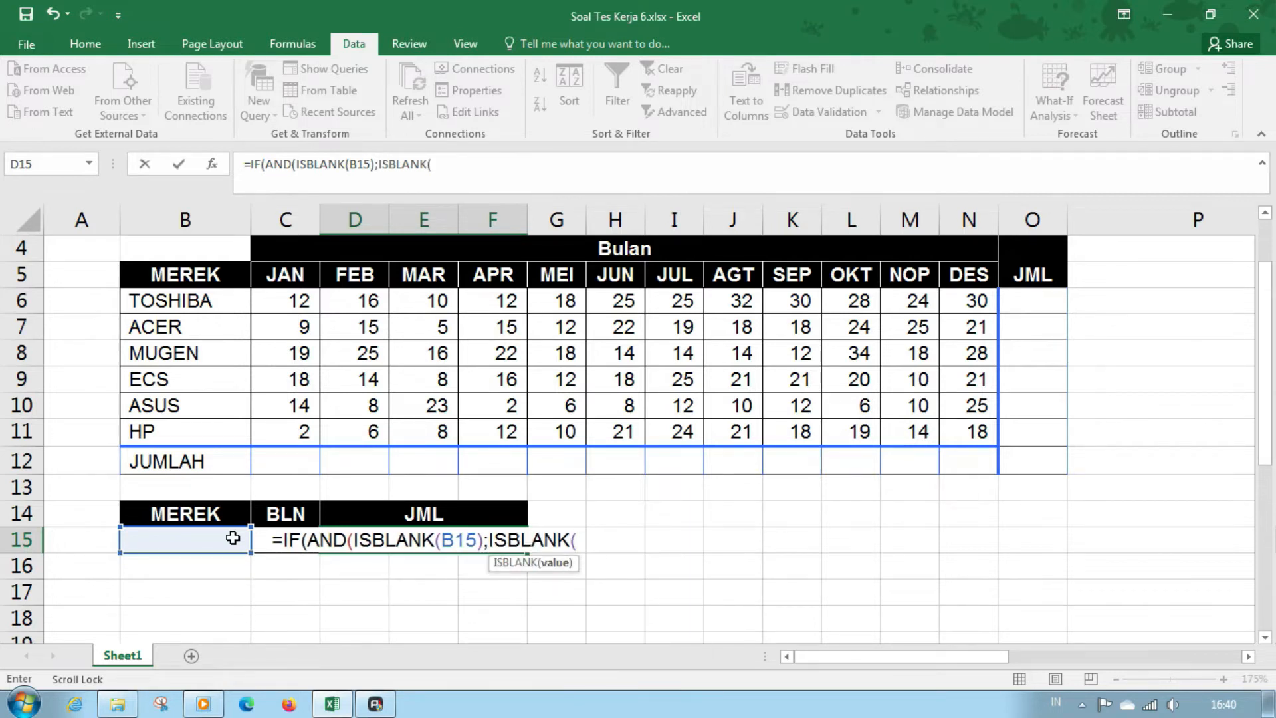
pyautogui.press('Left')
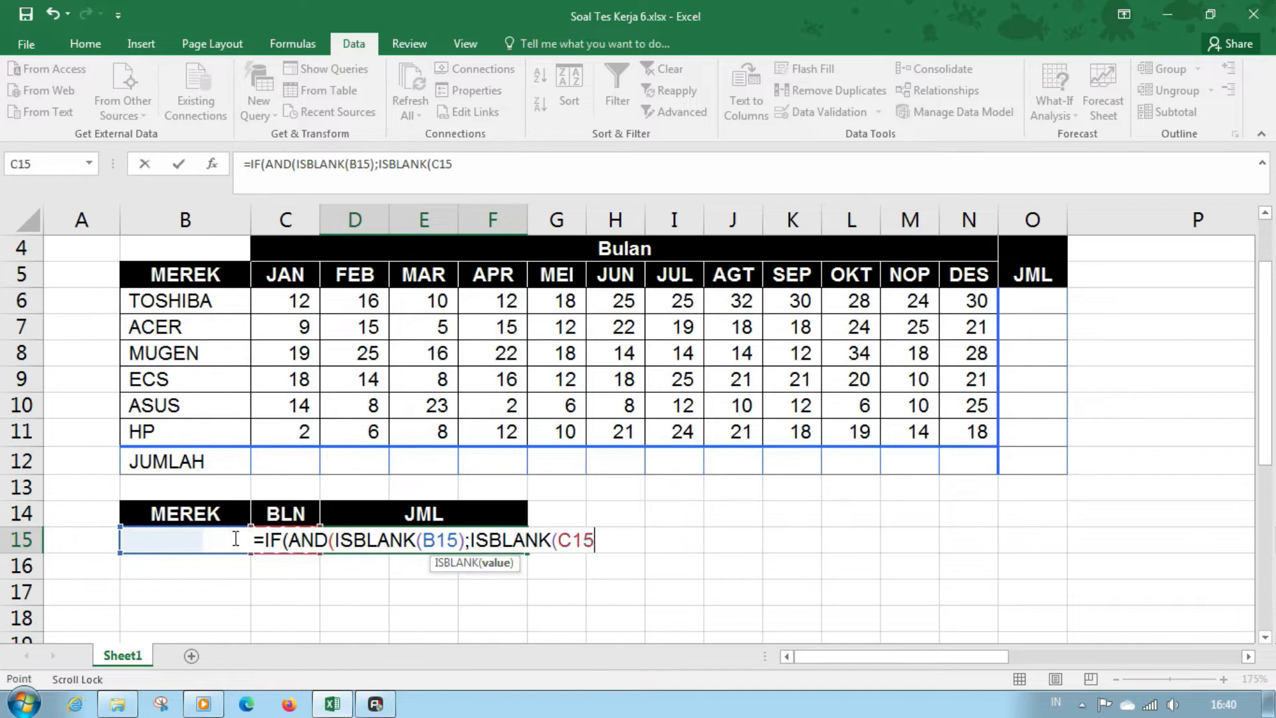
pyautogui.write(')')
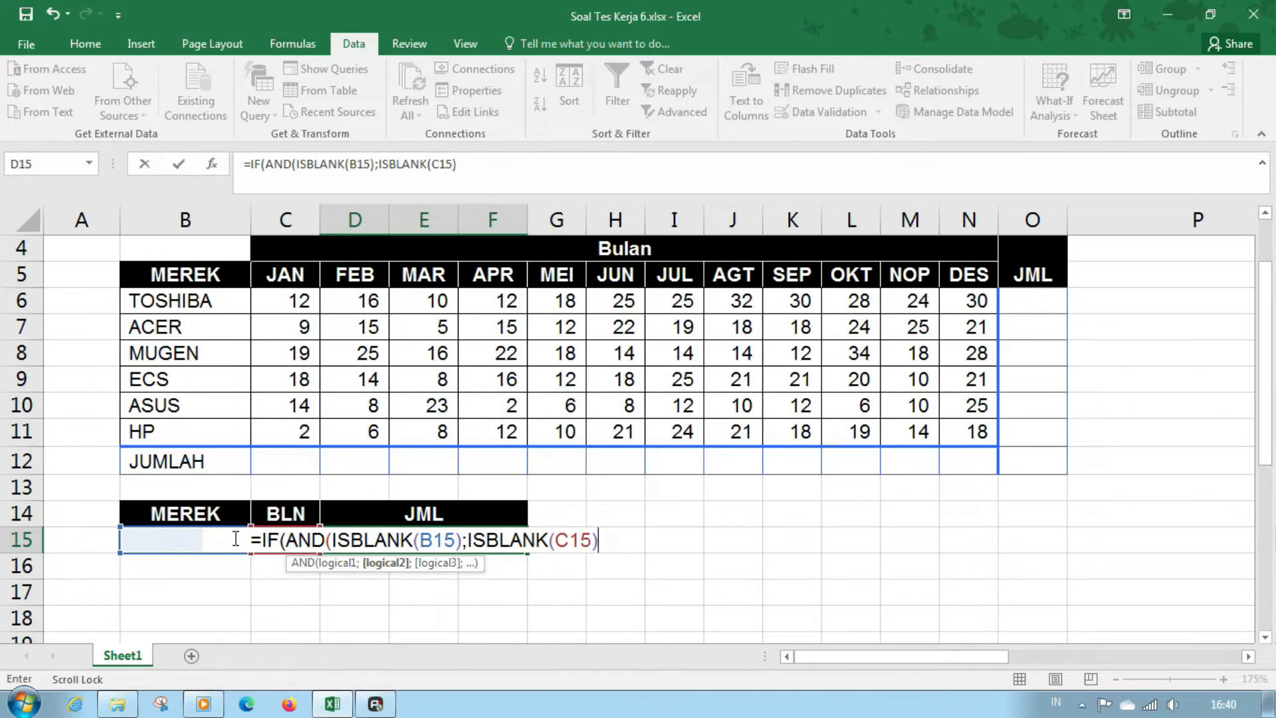
pyautogui.write(')')
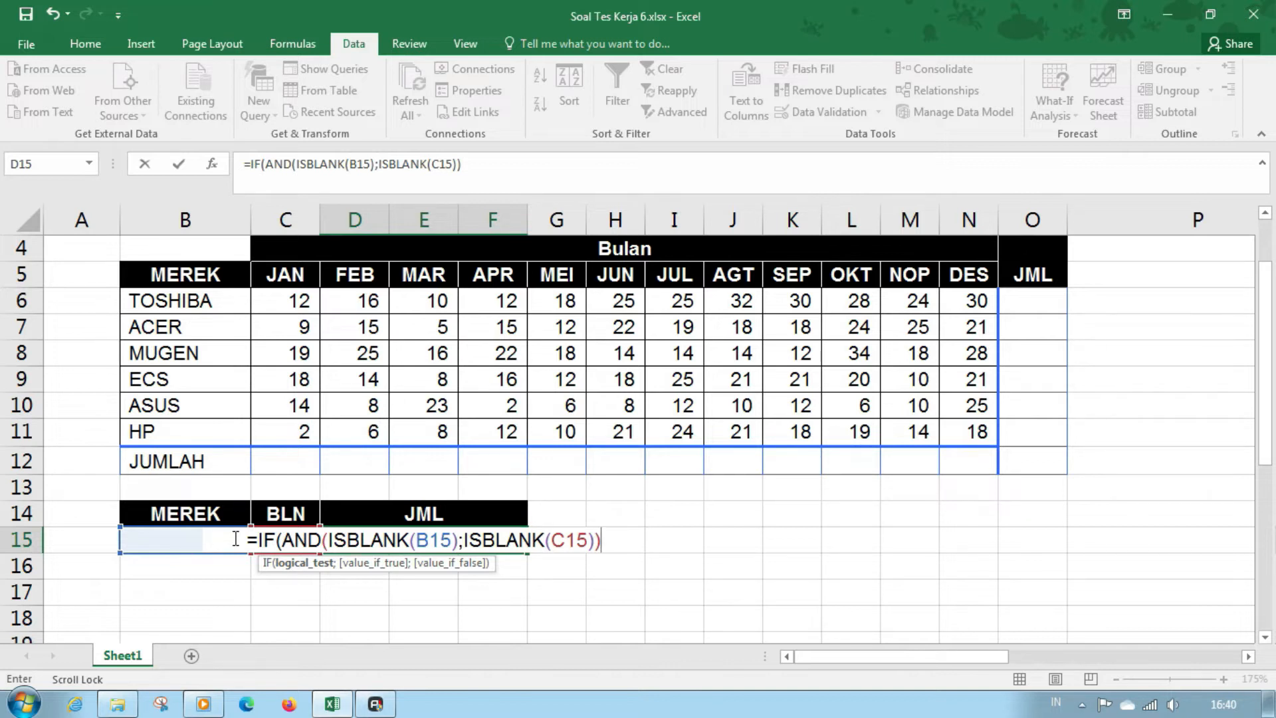
pyautogui.write(');')
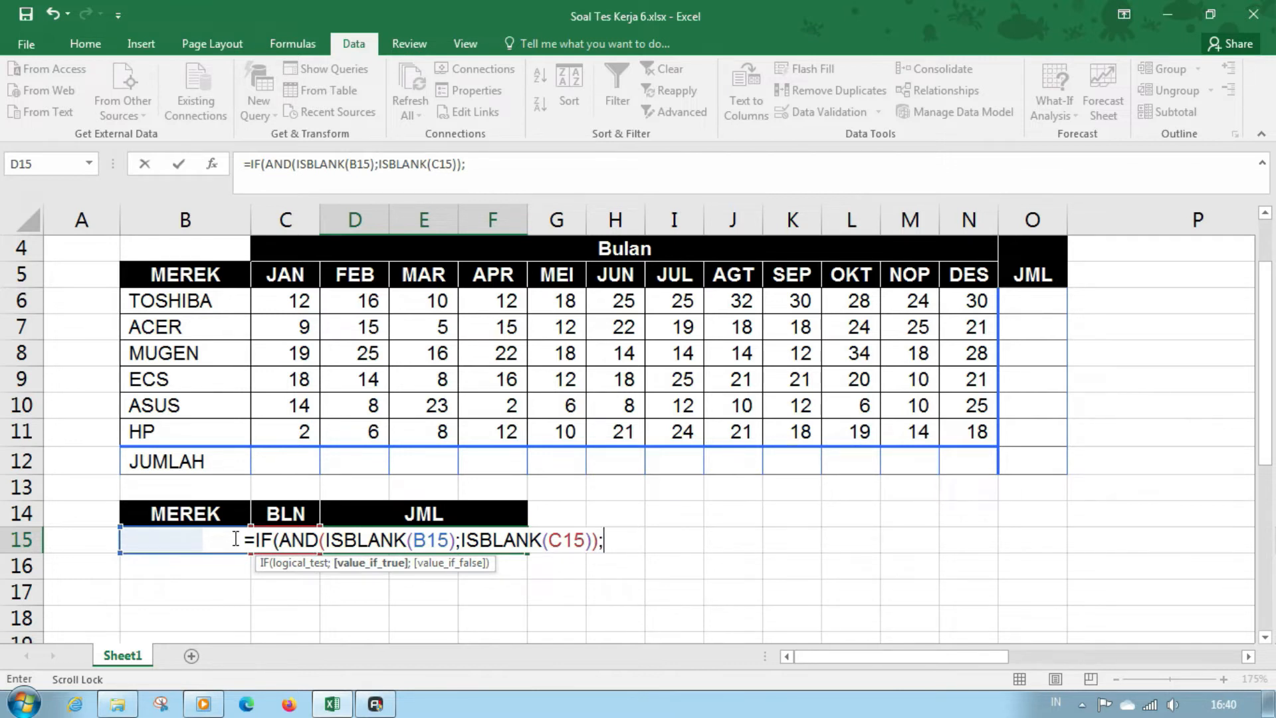
# - Enter "Input Merk dan Bulan" as the IF's value when both cells are blank
pyautogui.write('"')
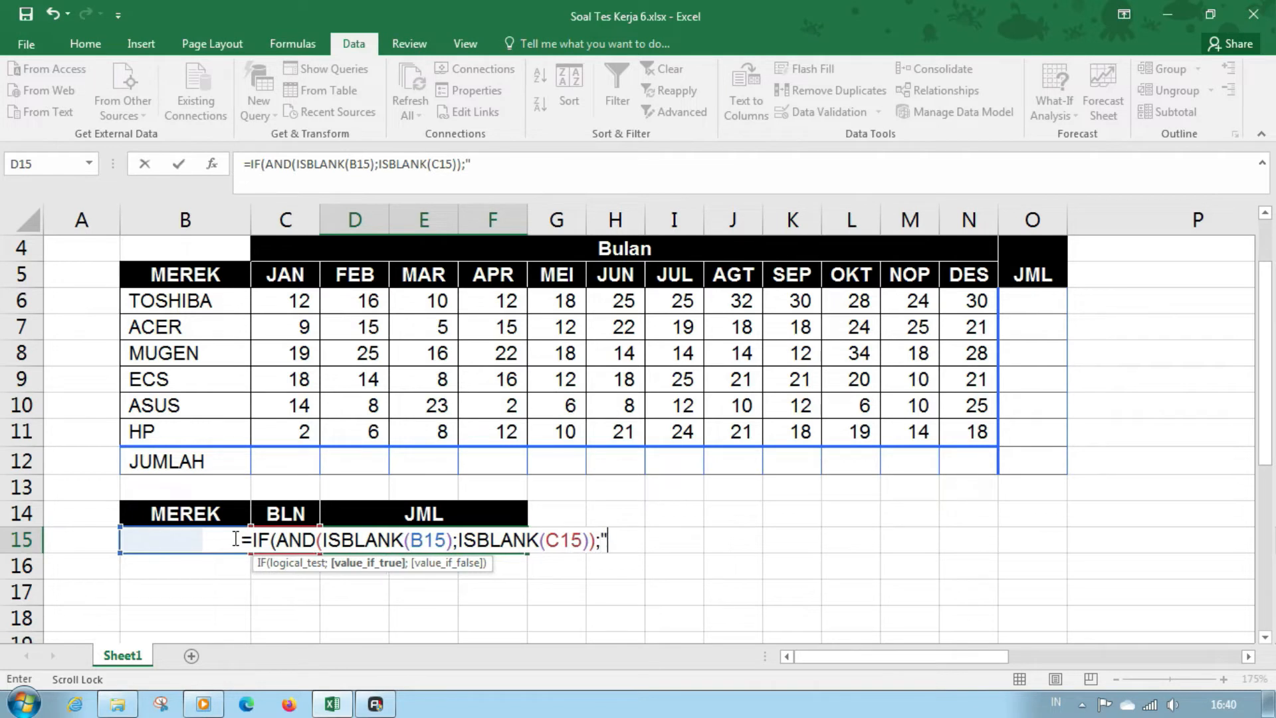
pyautogui.write('Input')
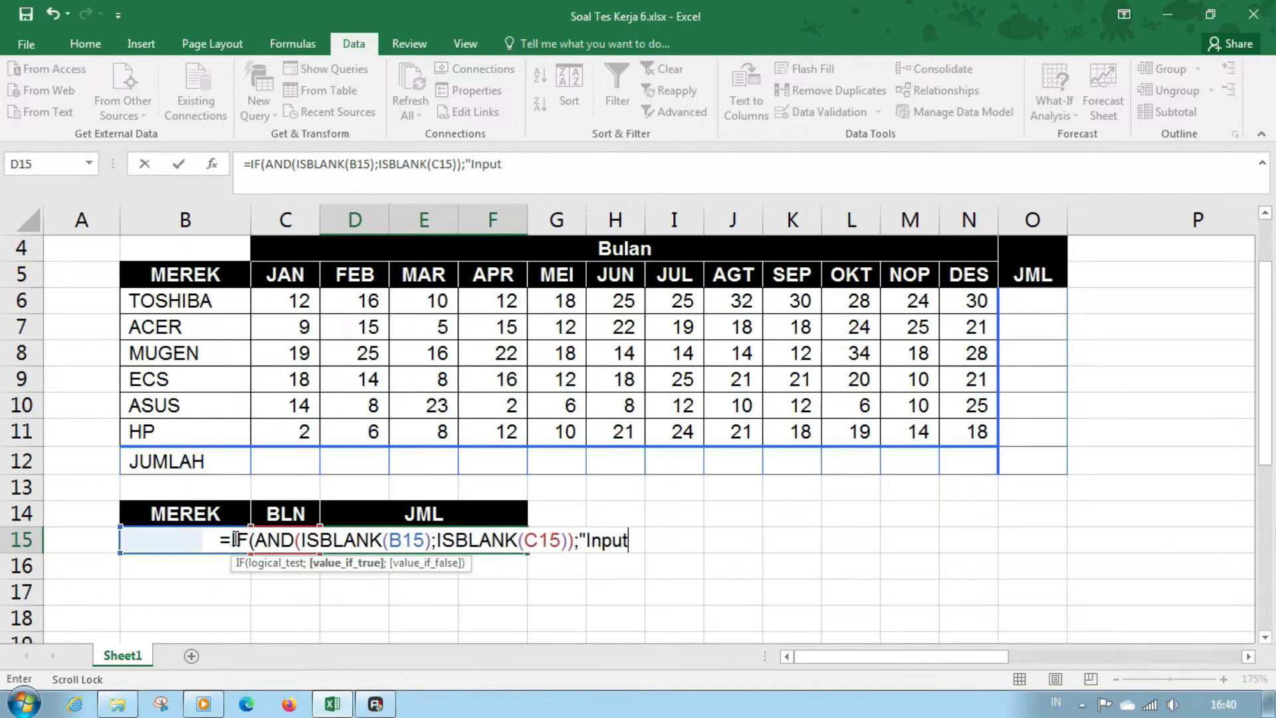
pyautogui.write(' Merk dan Bulan')
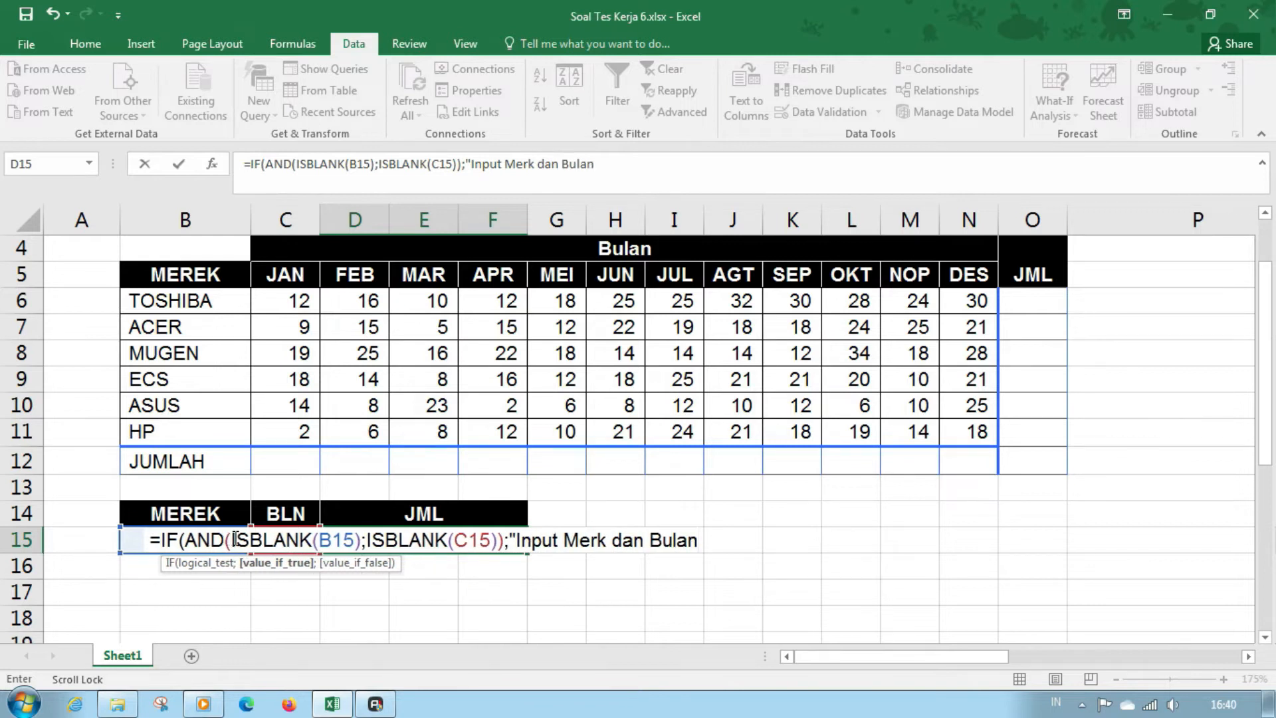
pyautogui.write('";')
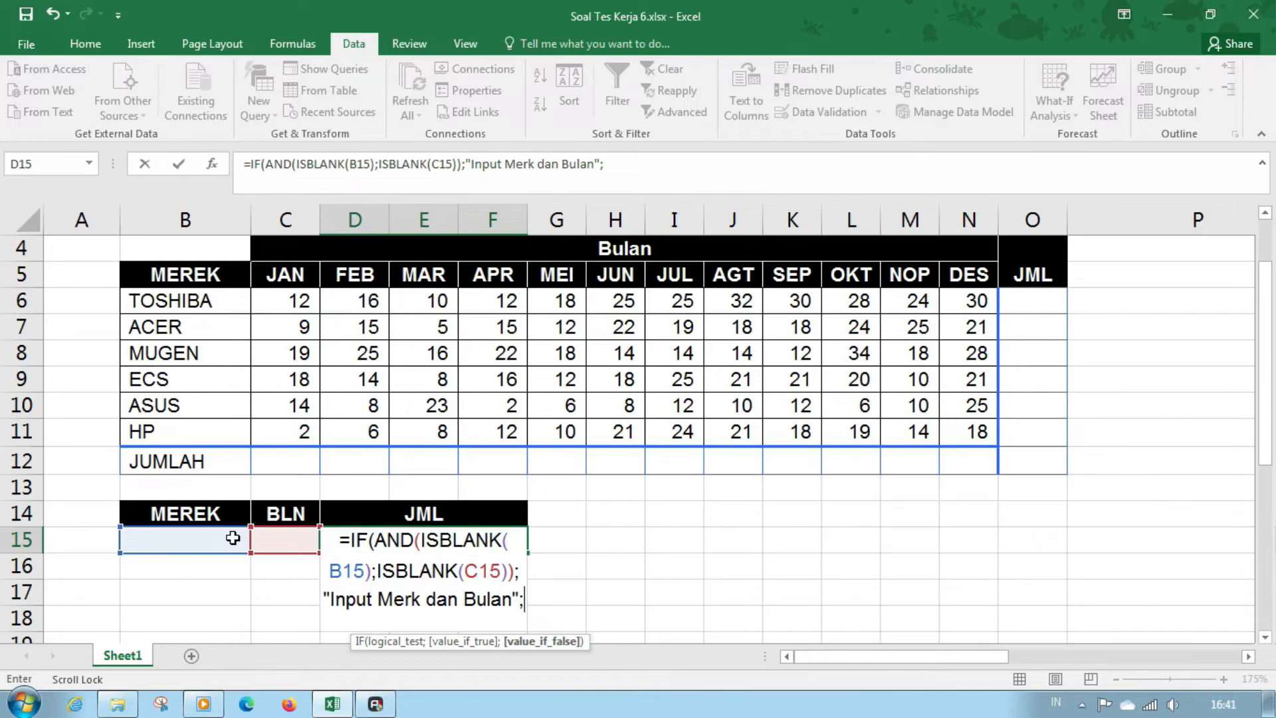
# - Nest a second IF as the false value in the D15 formula, with ISBLANK(B15) as its logical test
pyautogui.write('if')
pyautogui.press('Tab')
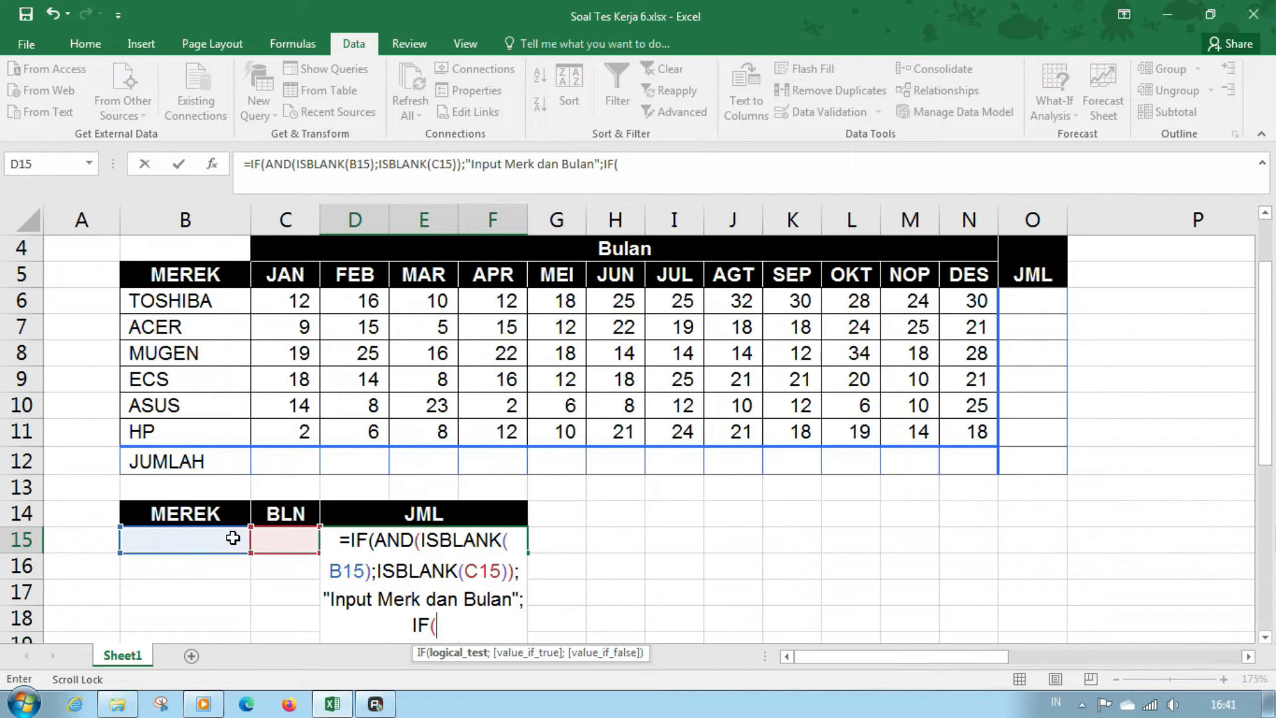
pyautogui.write('is')
pyautogui.press('Tab')
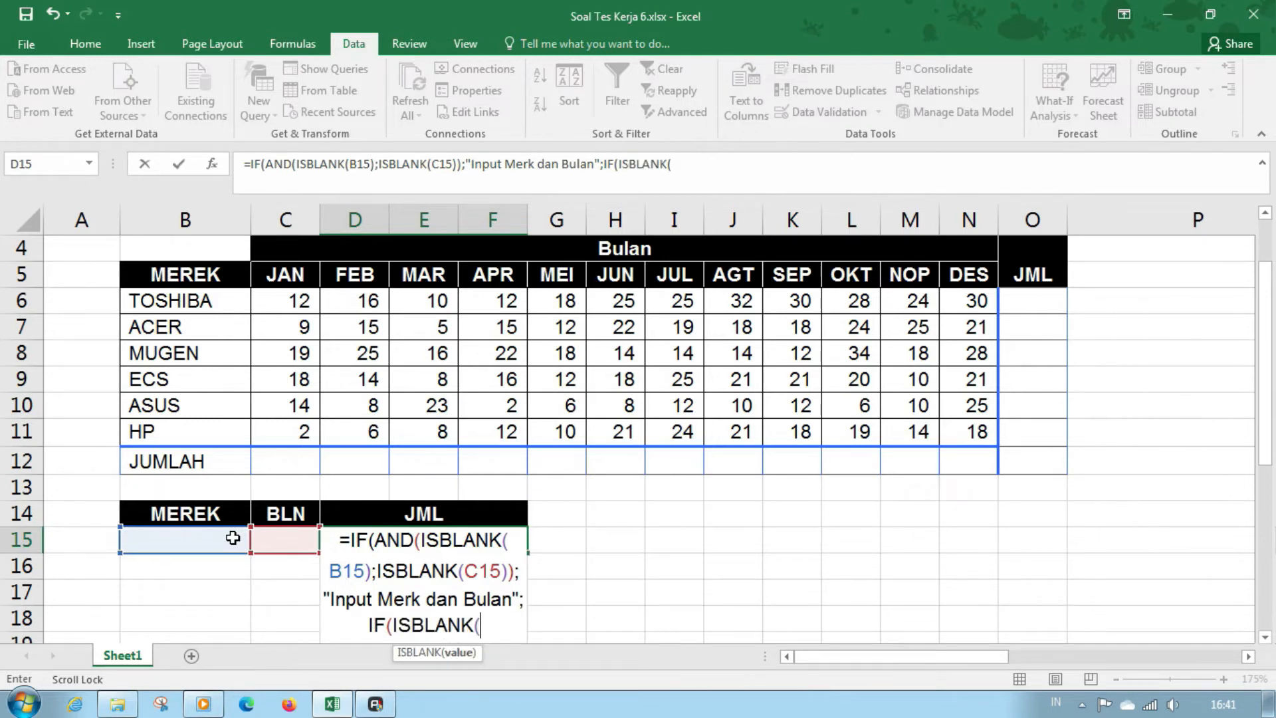
pyautogui.press('Left')
pyautogui.click(233, 538)
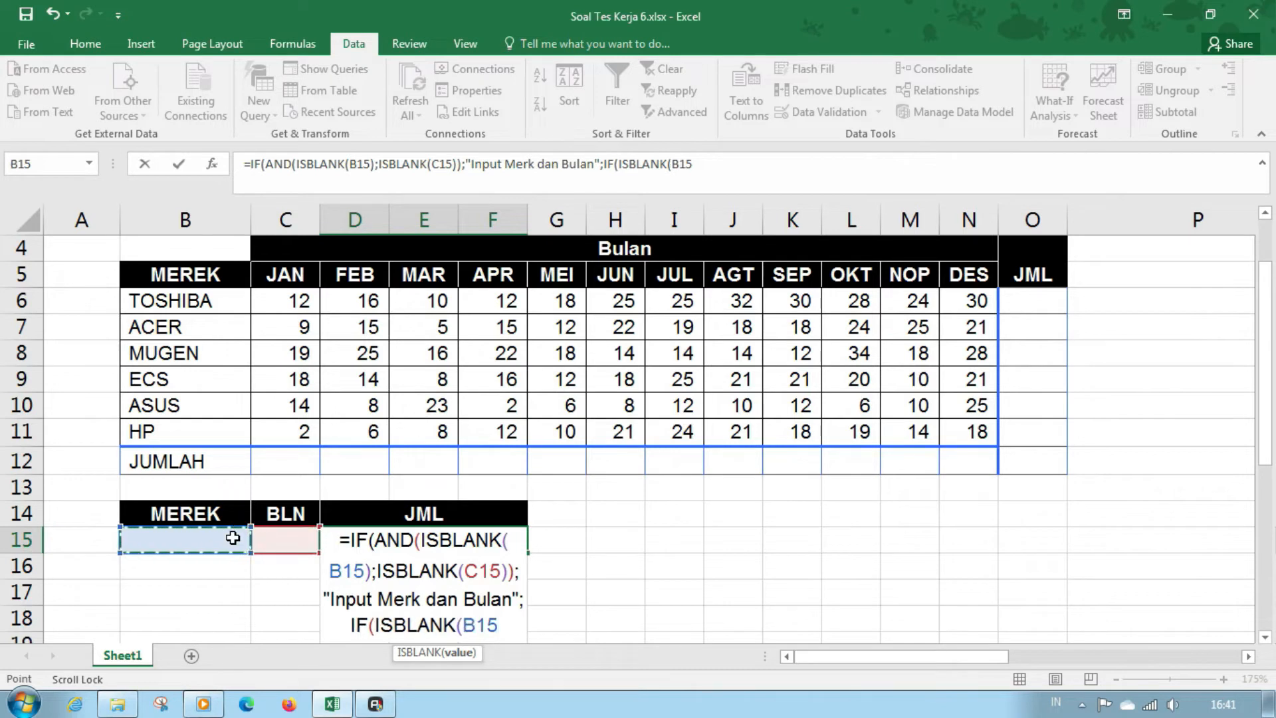
pyautogui.write(');')
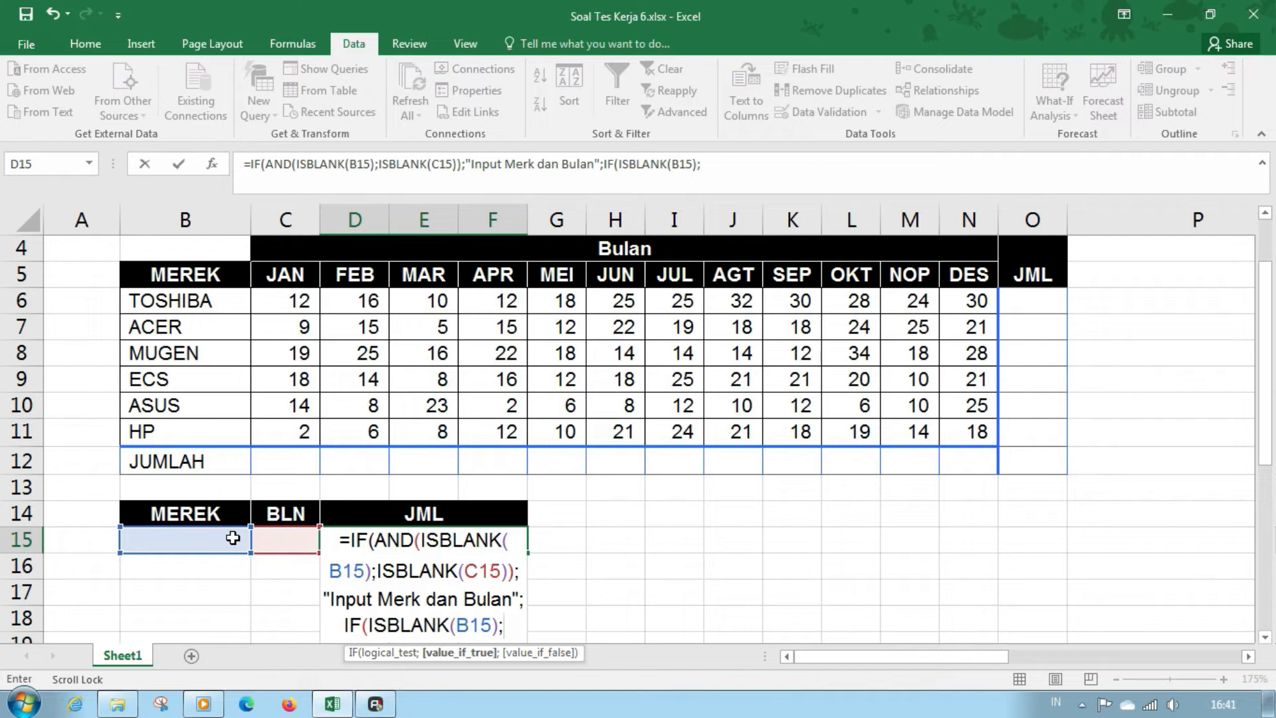
# - Enter "Input Merk" as the second IF's value when B15 is blank
pyautogui.write('"Input M')
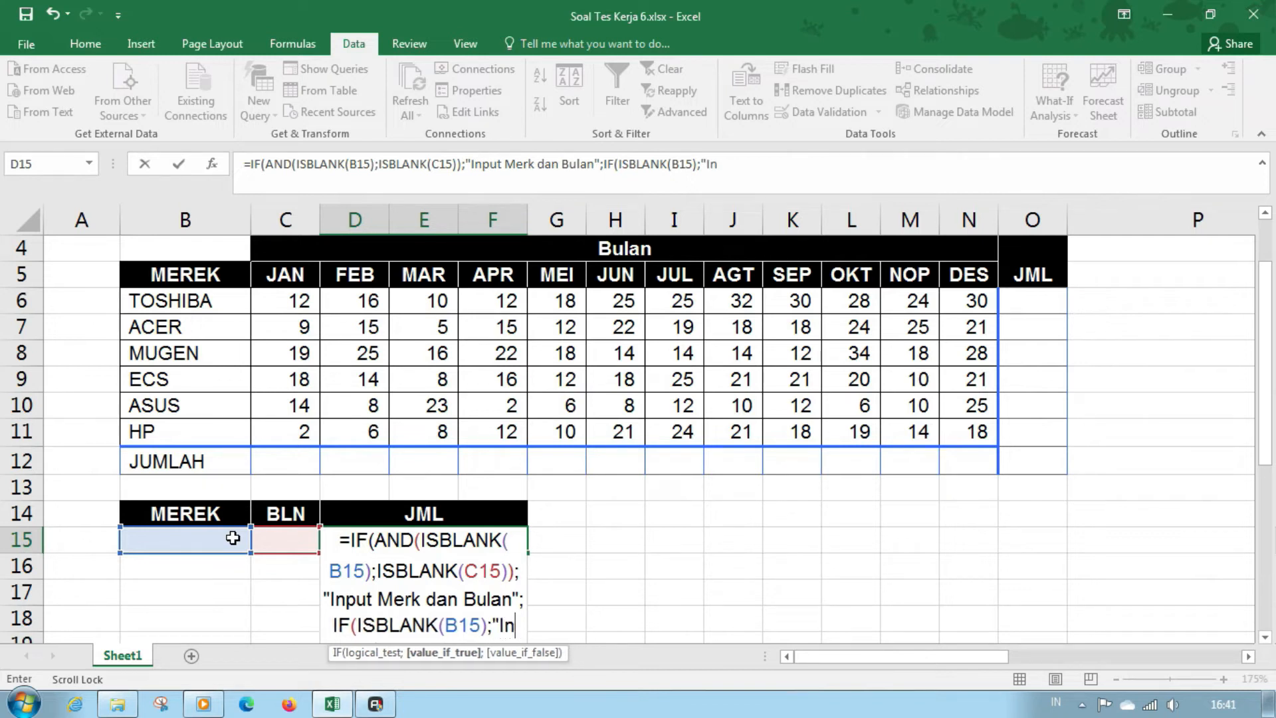
pyautogui.write('erk')
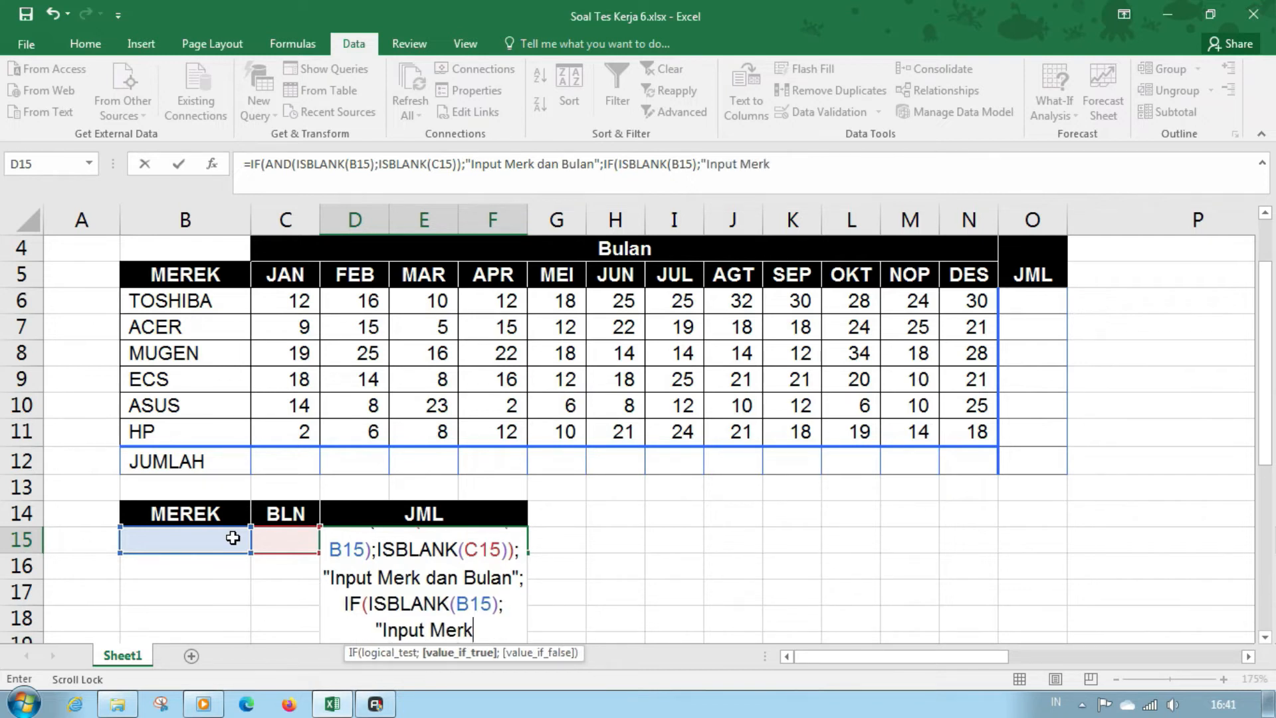
pyautogui.write('";')
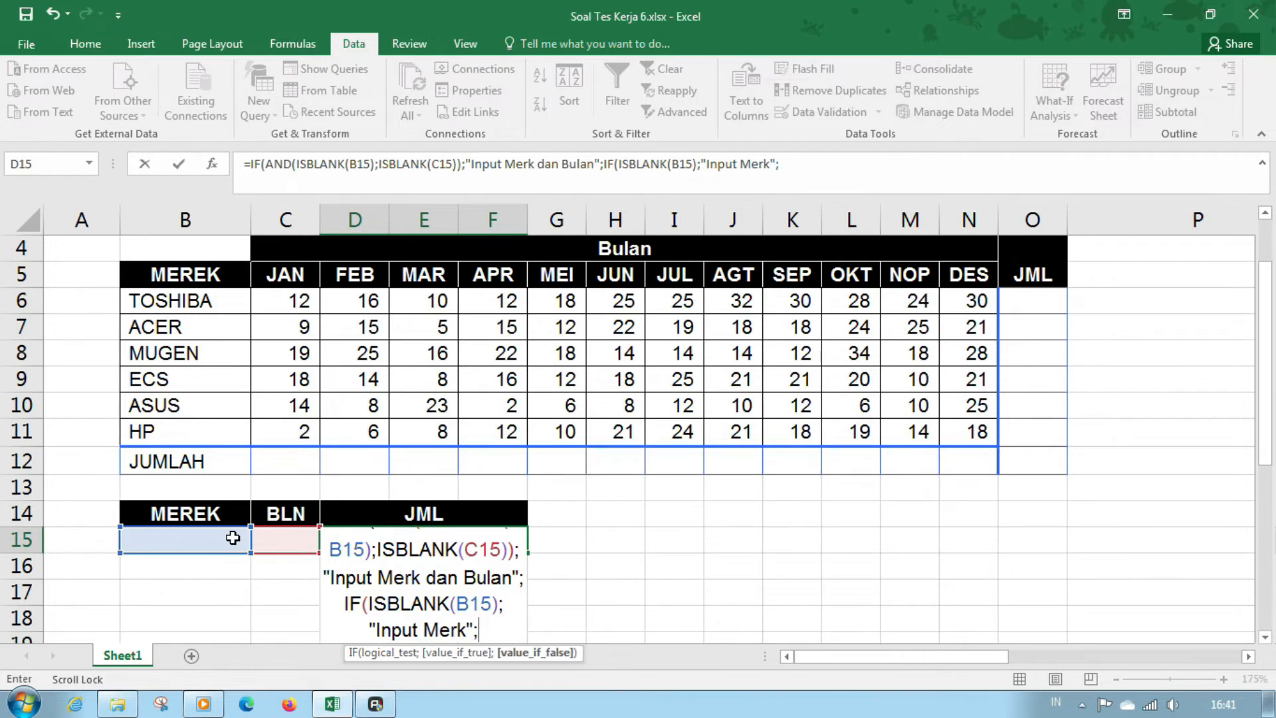
# - Nest a third IF as the second IF's false value, testing ISBLANK(C15)
pyautogui.write('if')
pyautogui.press('Tab')
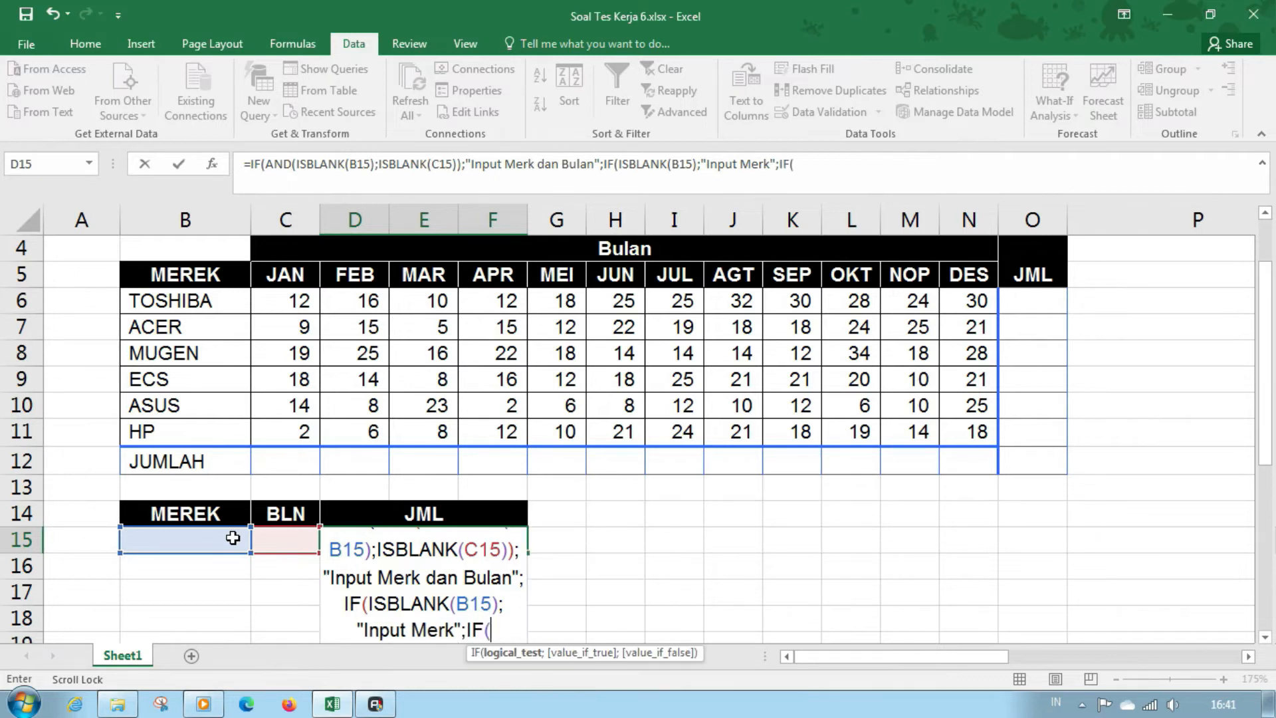
pyautogui.scroll(-2, 233, 538)
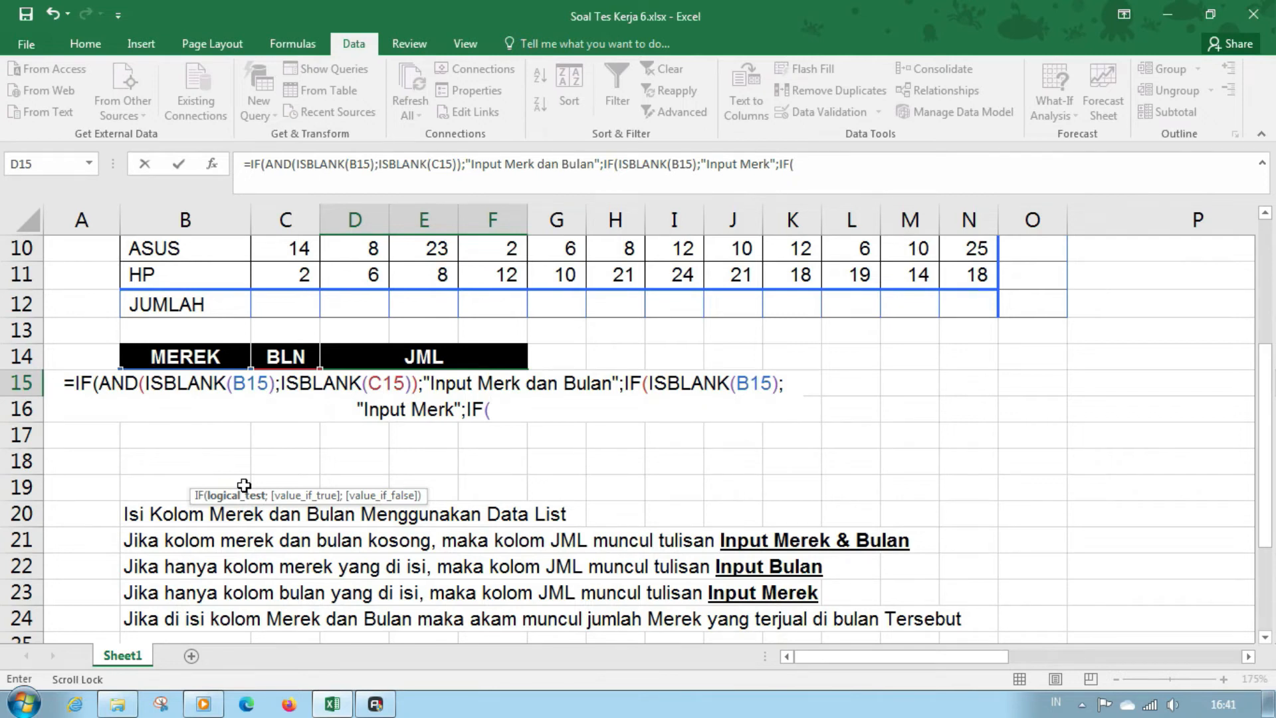
pyautogui.write('is')
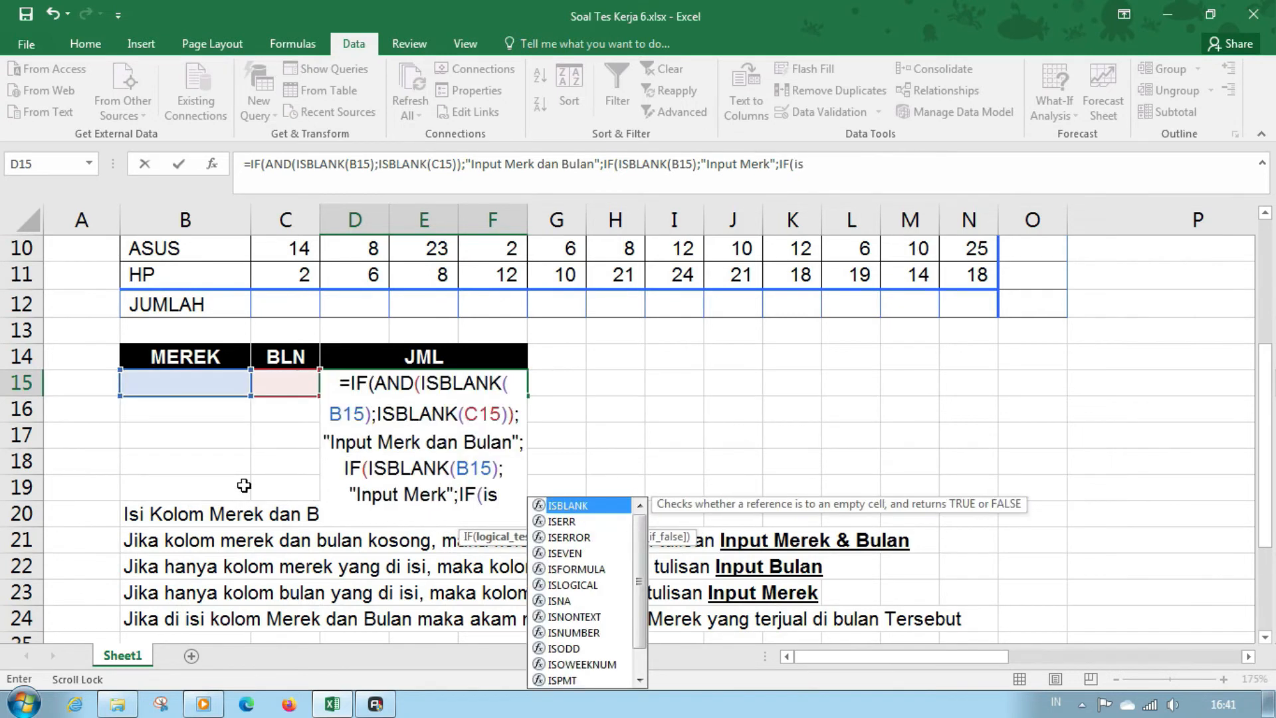
pyautogui.press('Tab')
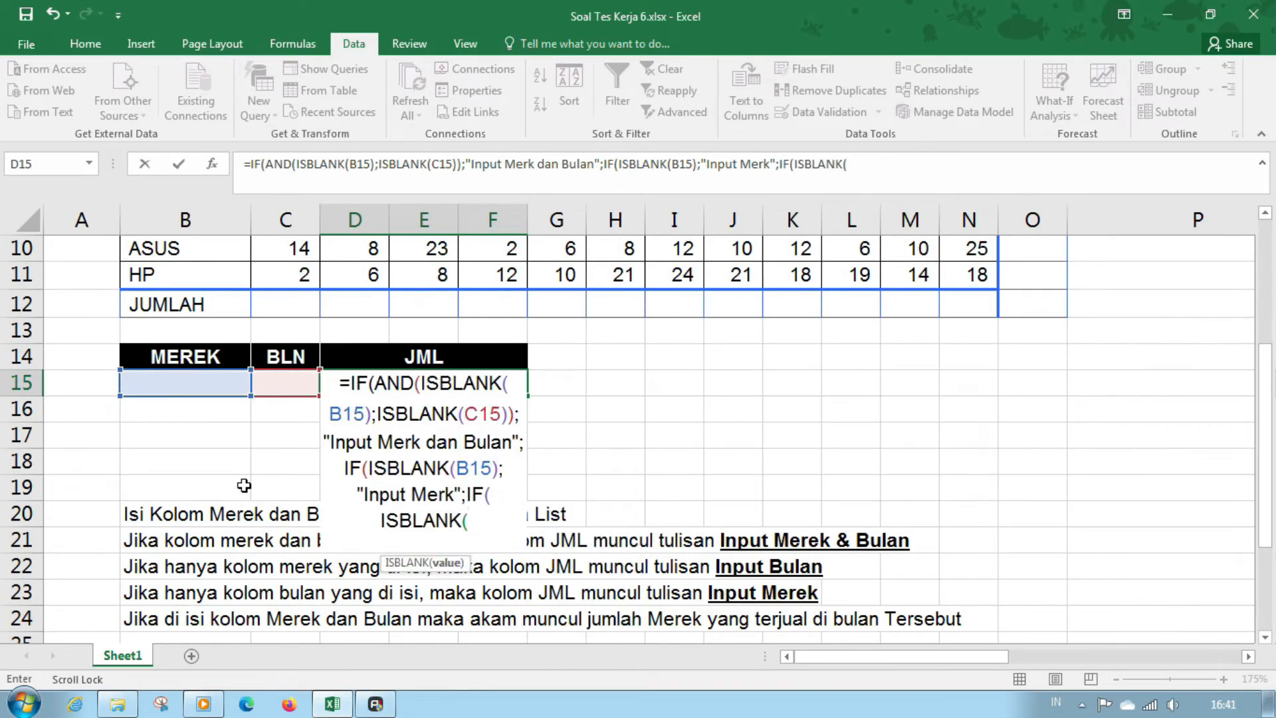
pyautogui.press('Left')
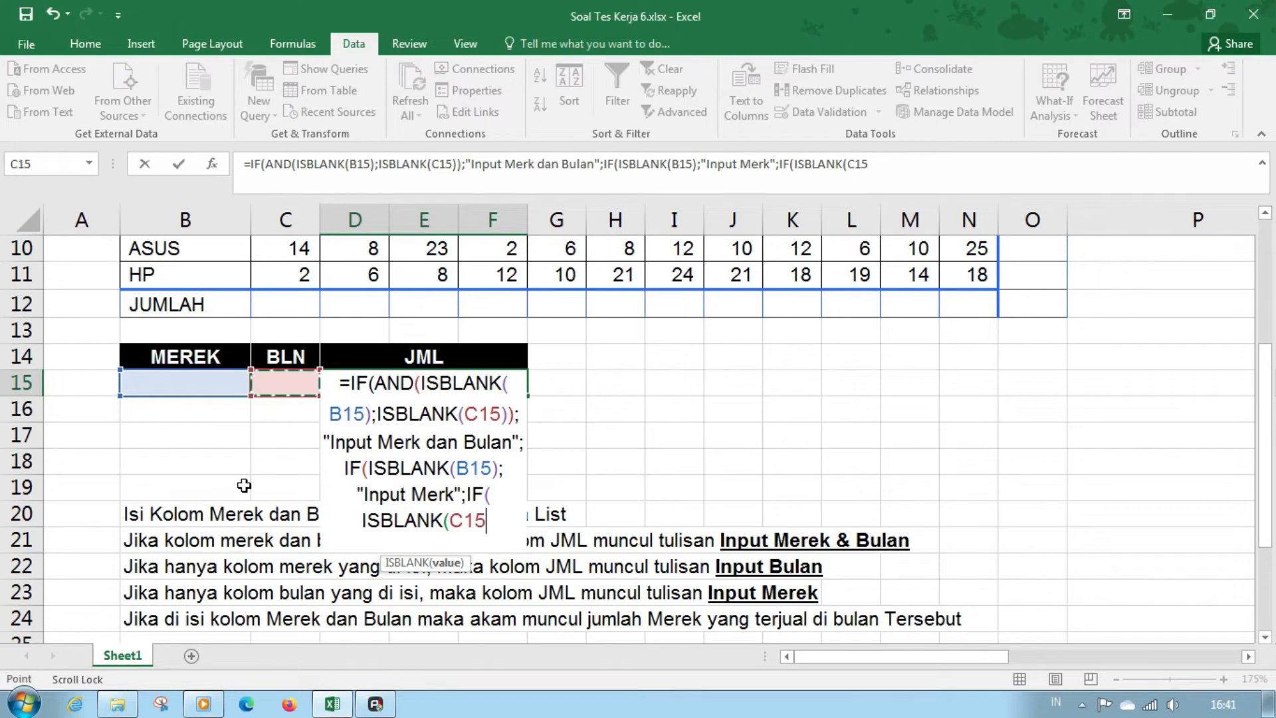
pyautogui.write(')')
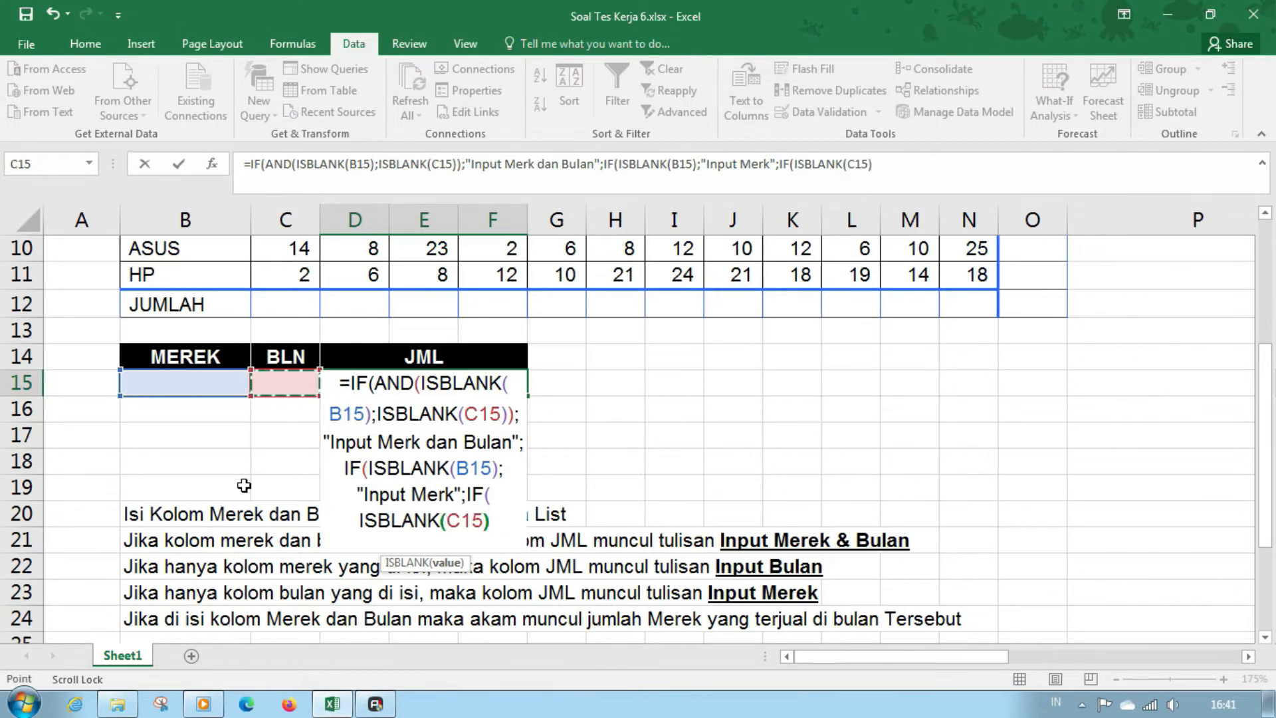
# - Enter "Input Bulan" as the third IF's value when C15 is blank, leaving the function open for its false value
pyautogui.write(';"')
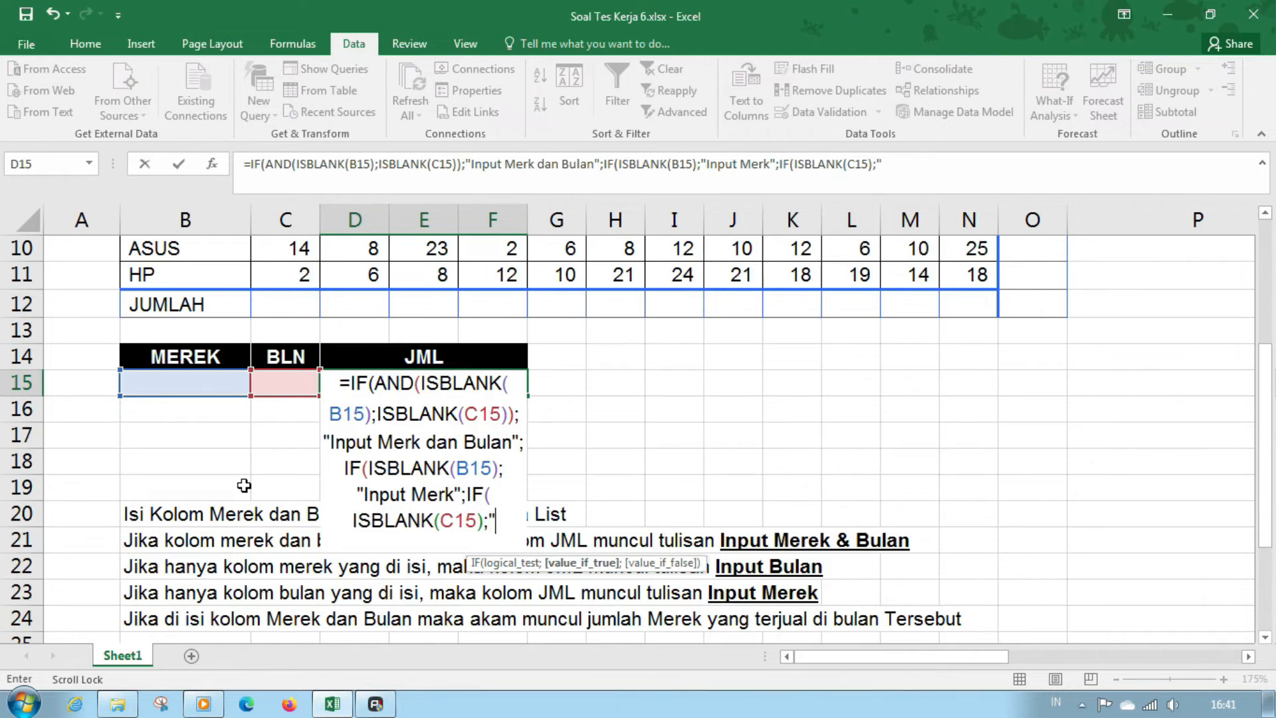
pyautogui.write('Input ')
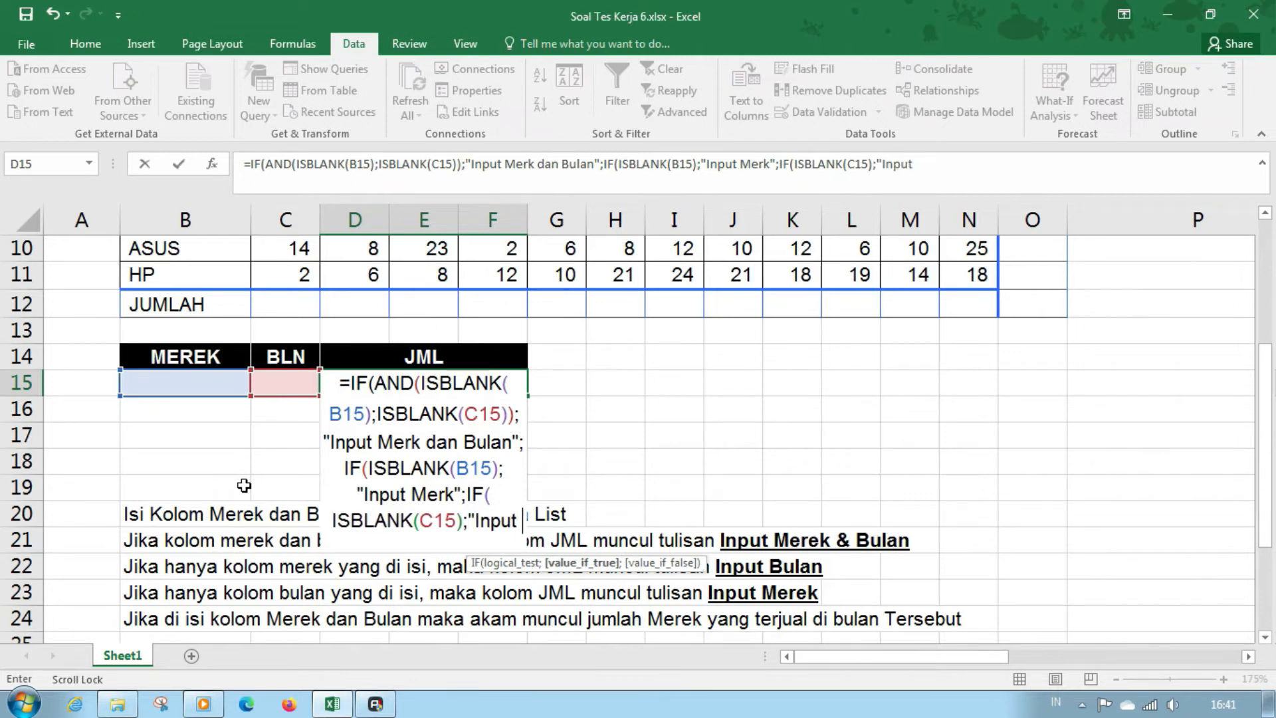
pyautogui.write('Bulan"')
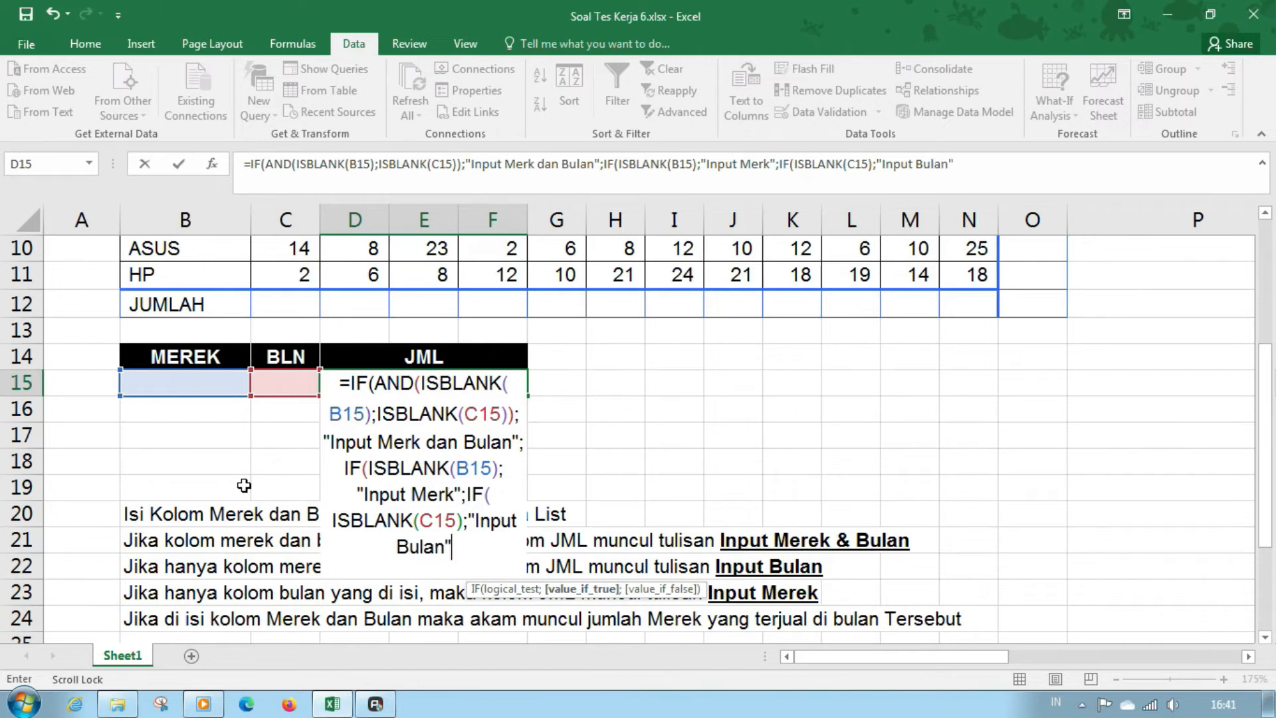
pyautogui.write(')')
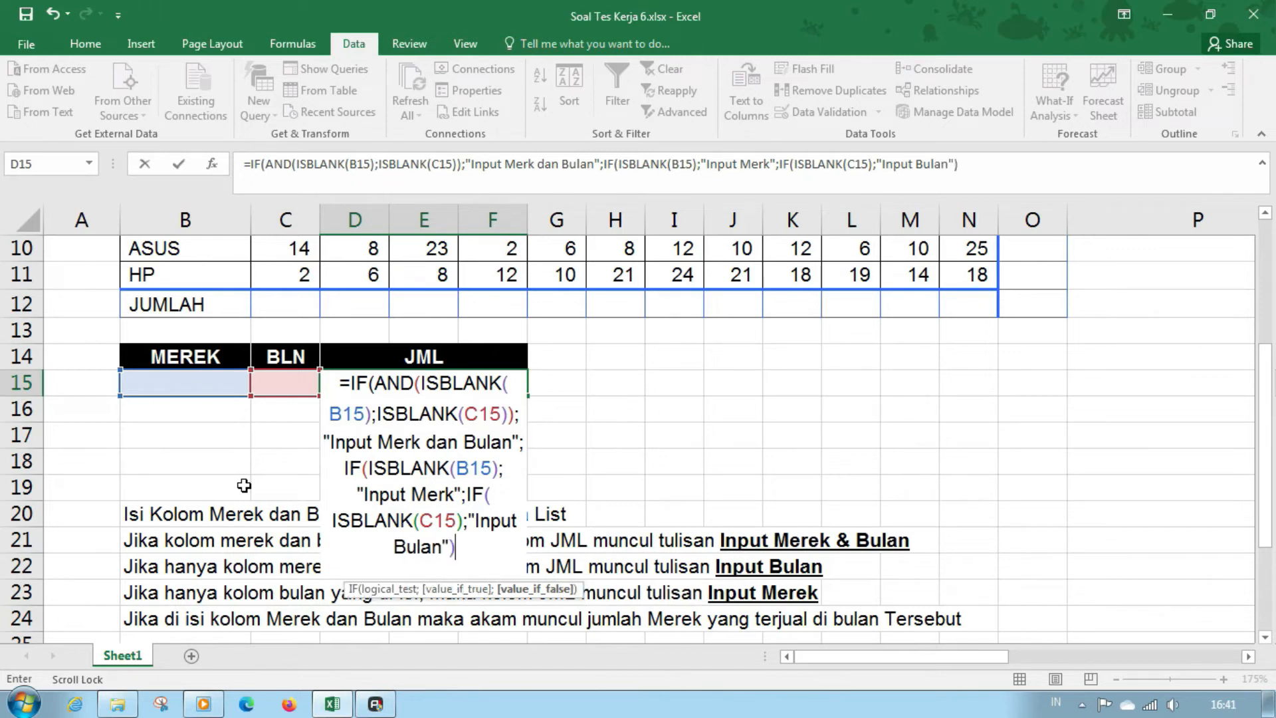
pyautogui.press('BackSpace')
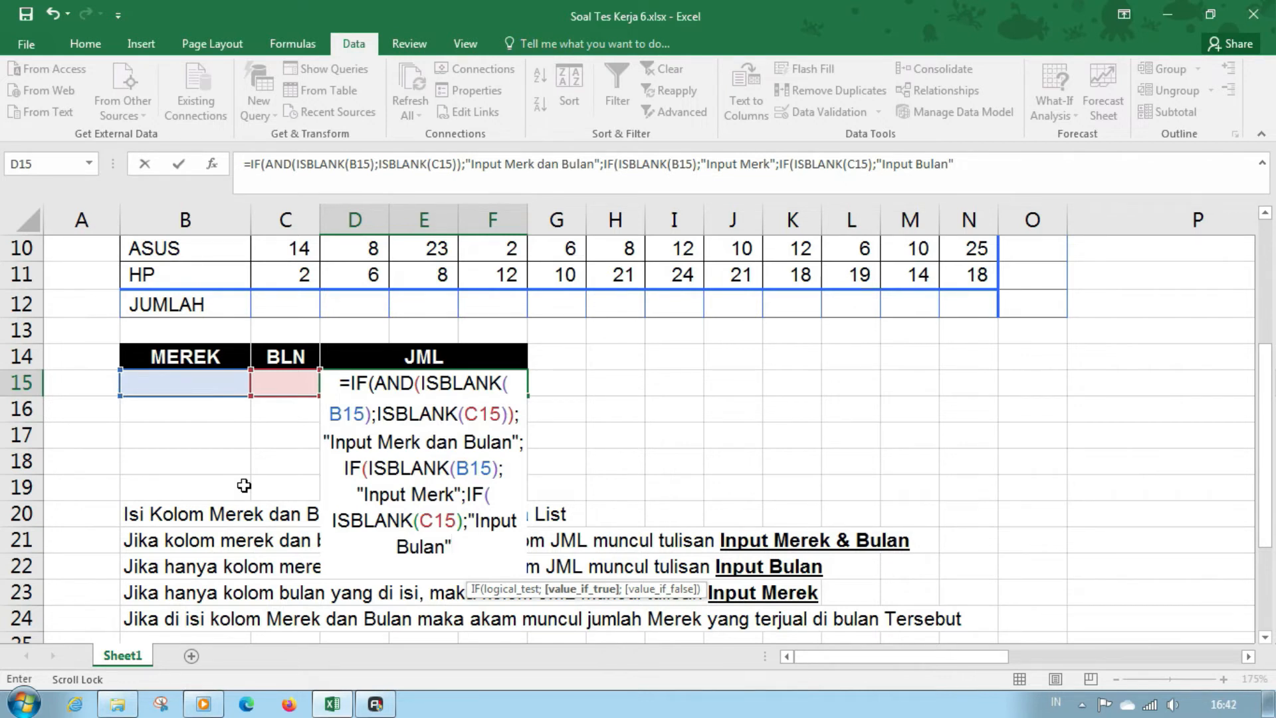
pyautogui.write(';')
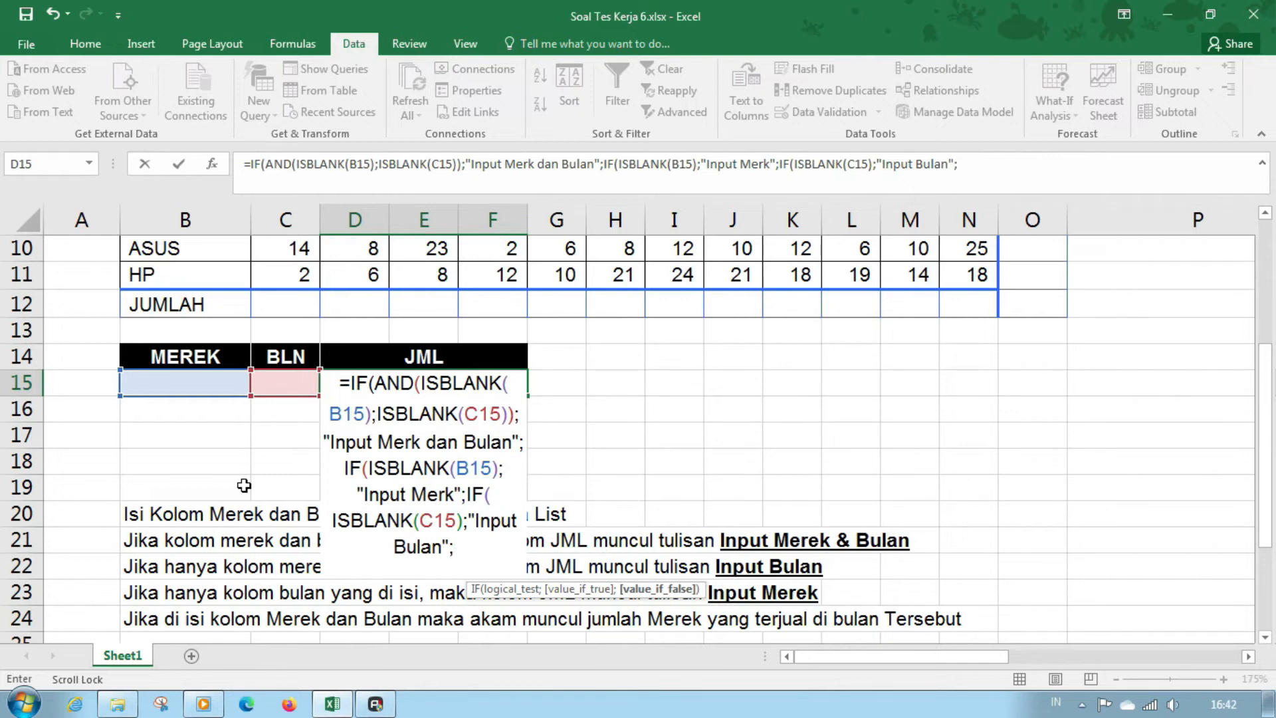
# - Start a VLOOKUP as the third IF's false value, with B15 as lookup value and B6:N11 as table array
pyautogui.write('VLOOKUP(')
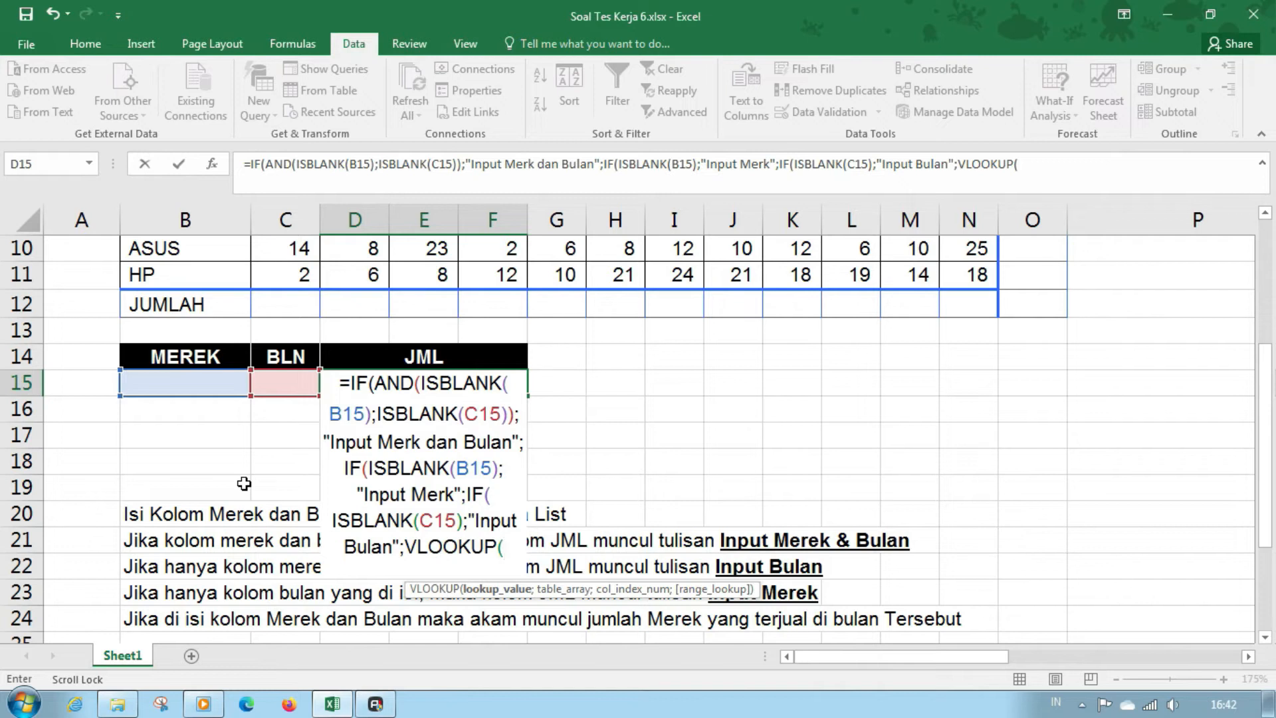
pyautogui.press('Left')
pyautogui.press('Left')
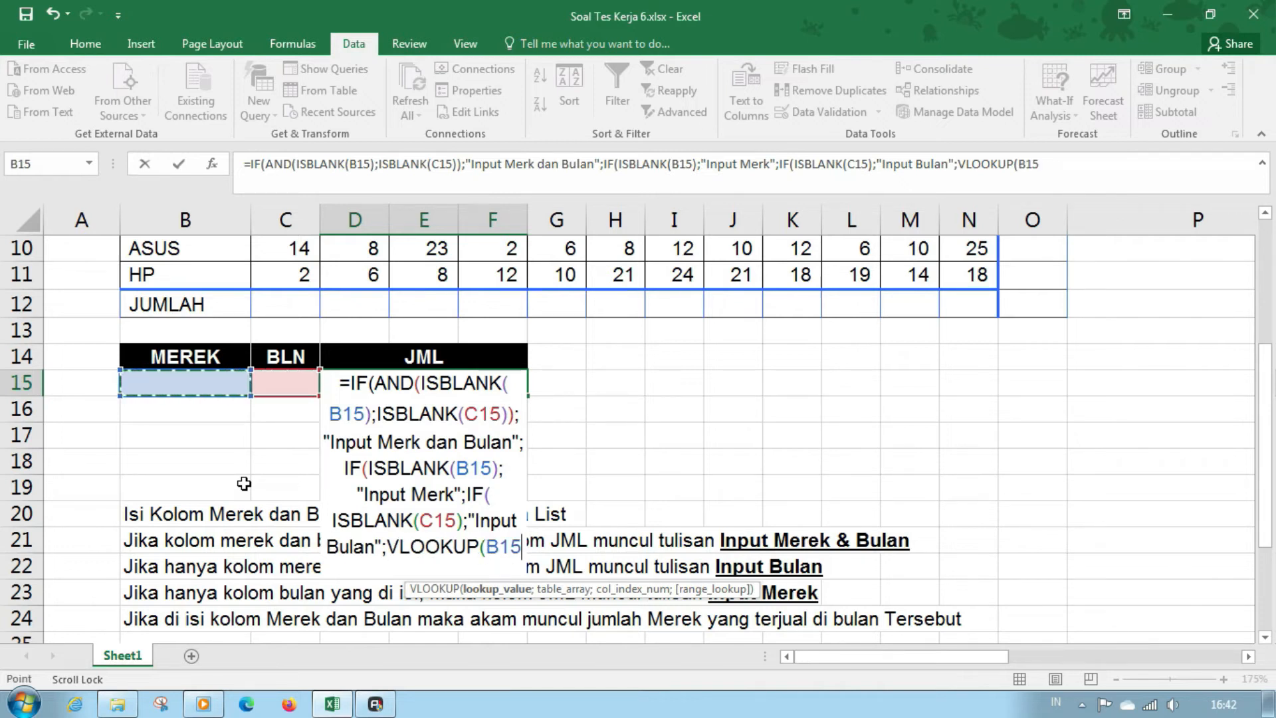
pyautogui.write(';')
pyautogui.scroll(2, 273, 481)
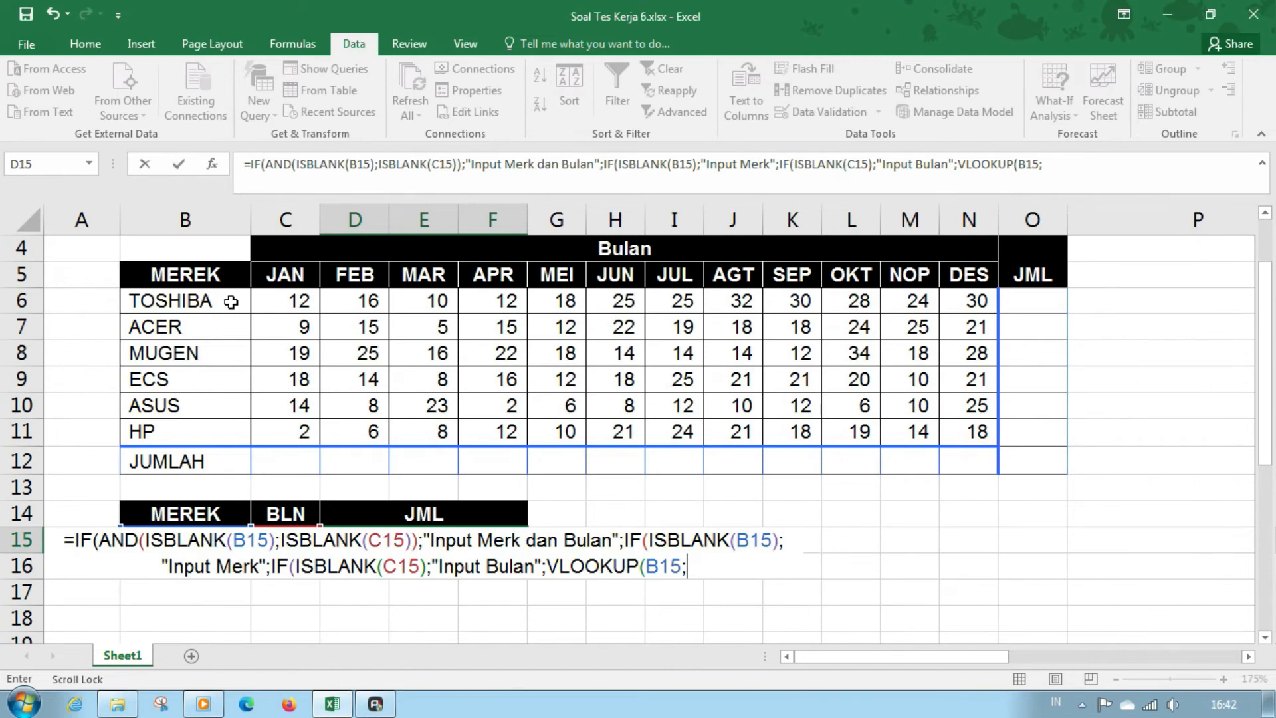
pyautogui.moveTo(231, 302); pyautogui.dragTo(948, 431)
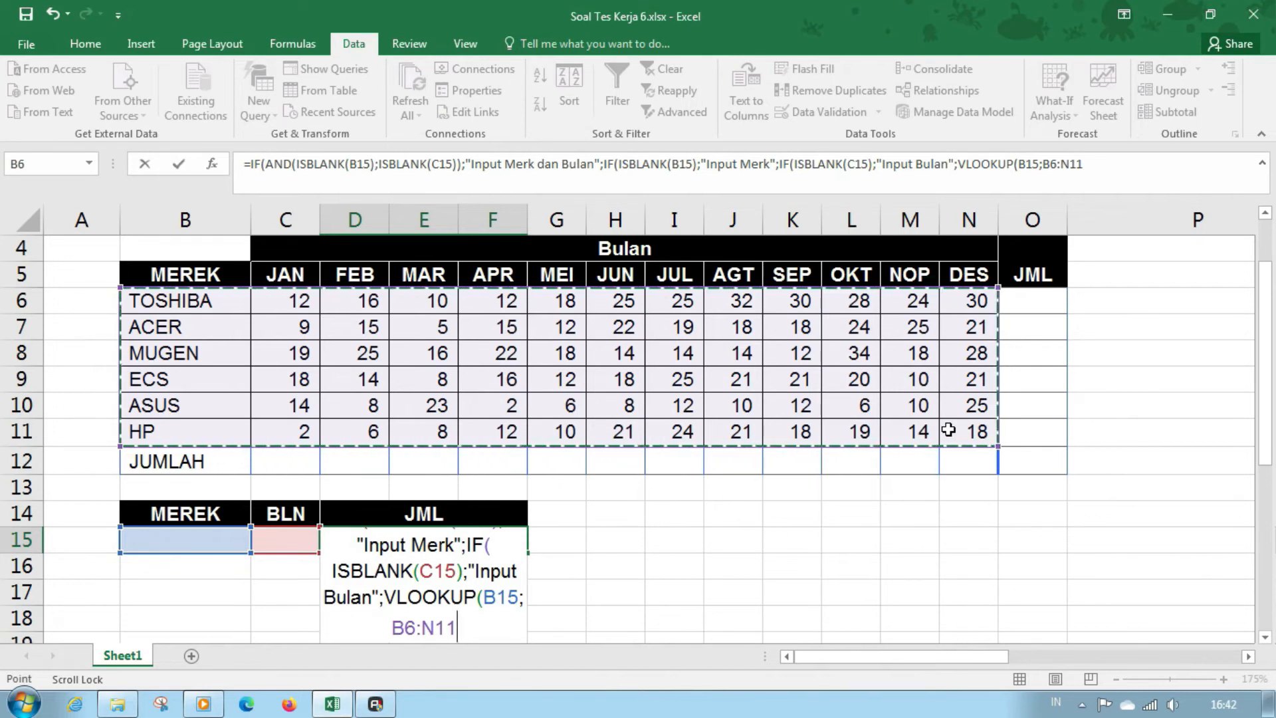
pyautogui.scroll(1, 949, 431)
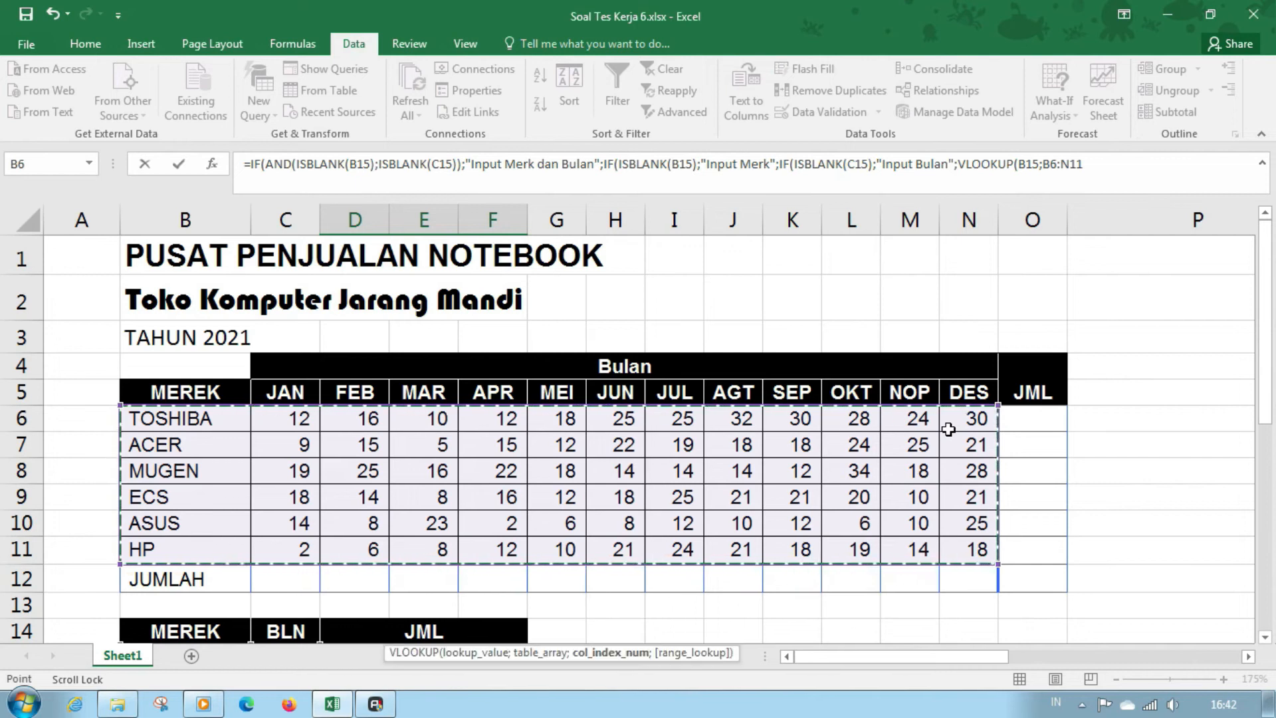
pyautogui.scroll(-2, 949, 431)
pyautogui.write(';')
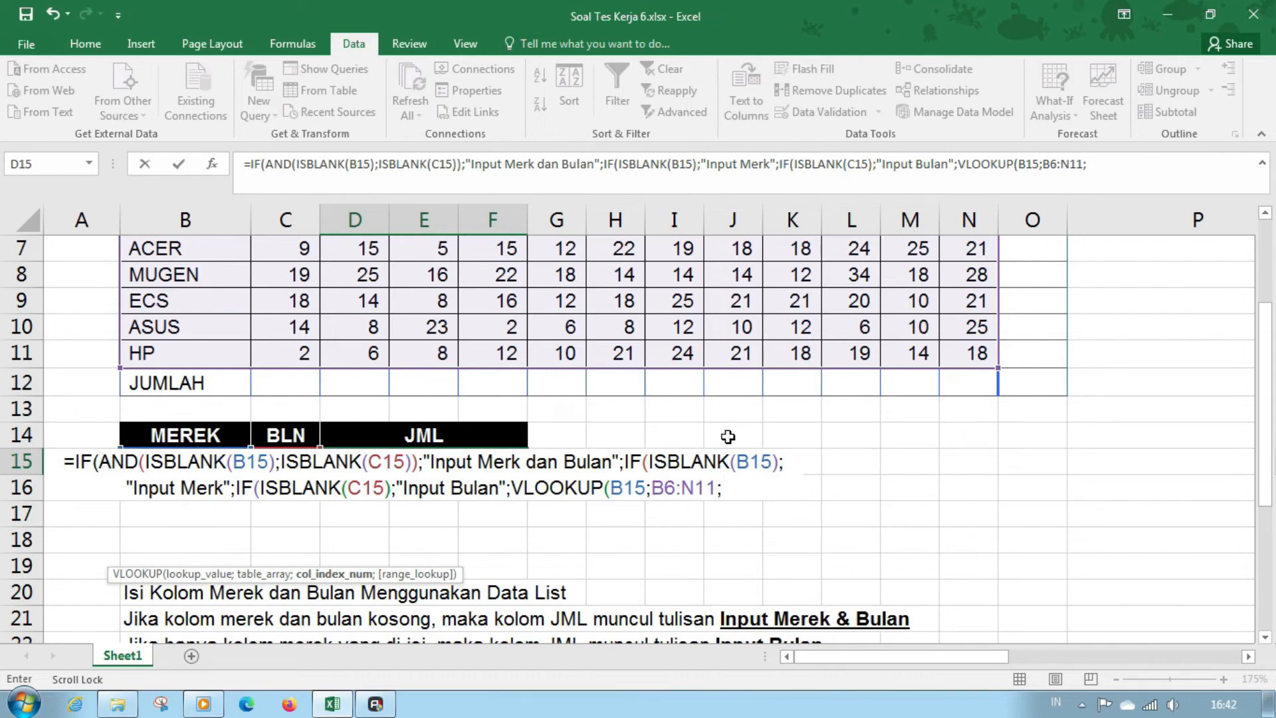
# - Use MATCH for the VLOOKUP column index, looking up C15 in the month headers C5:N5 with match type 0
pyautogui.write('matc')
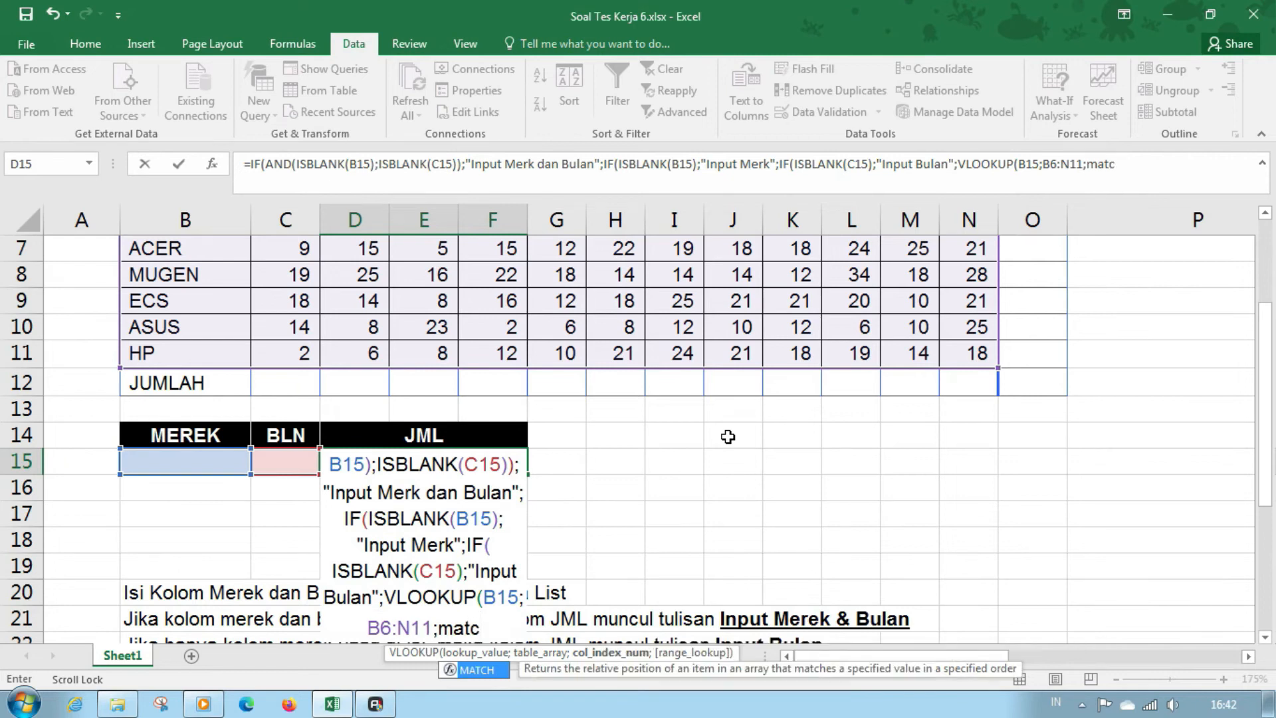
pyautogui.press('Tab')
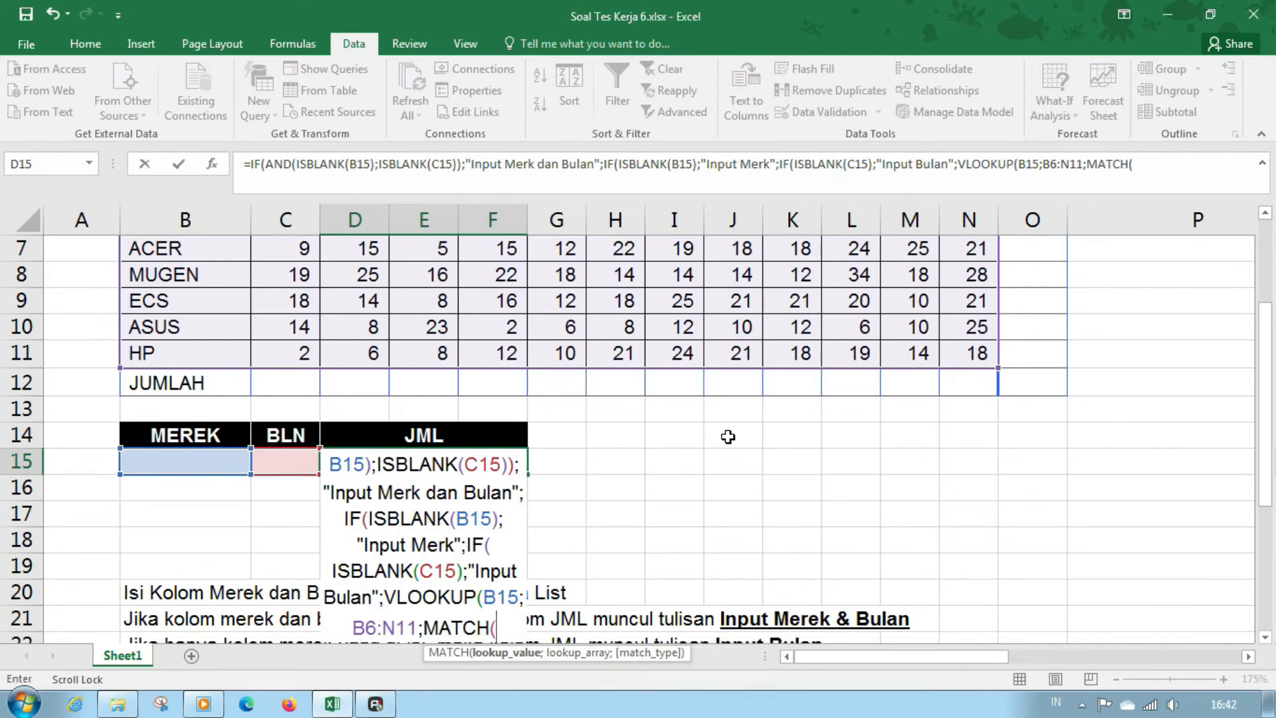
pyautogui.press('Left')
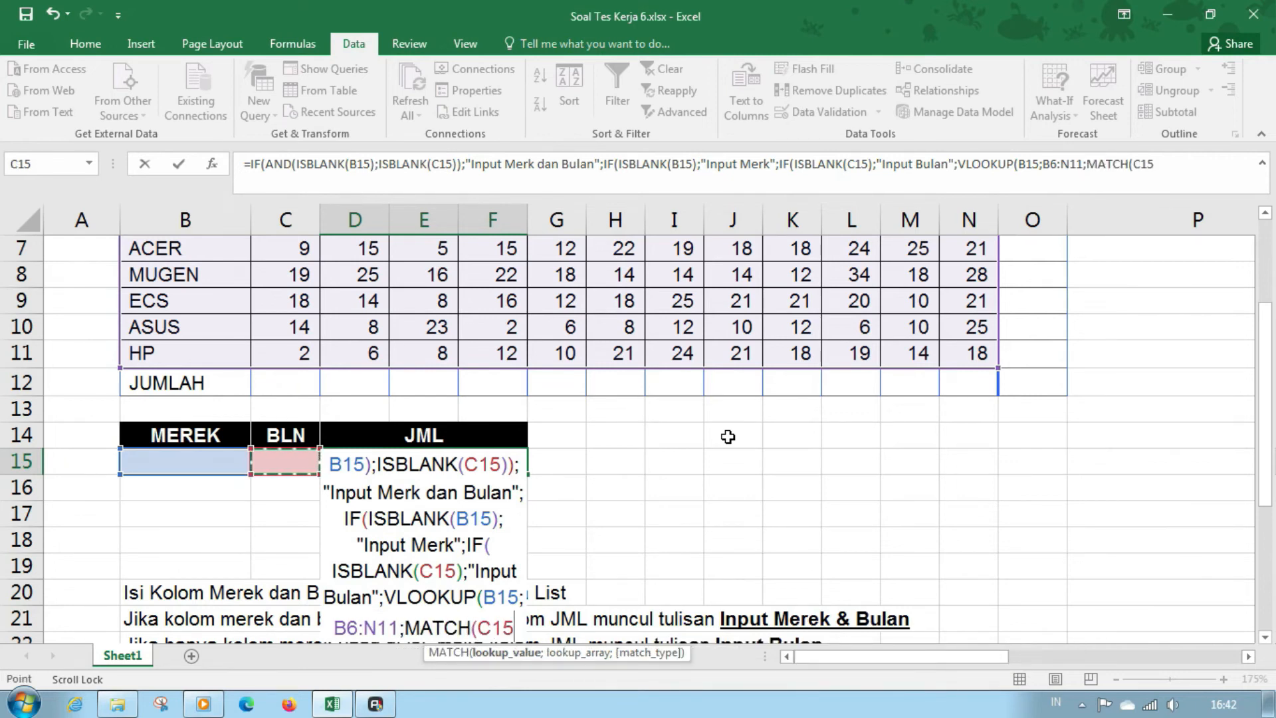
pyautogui.write(';')
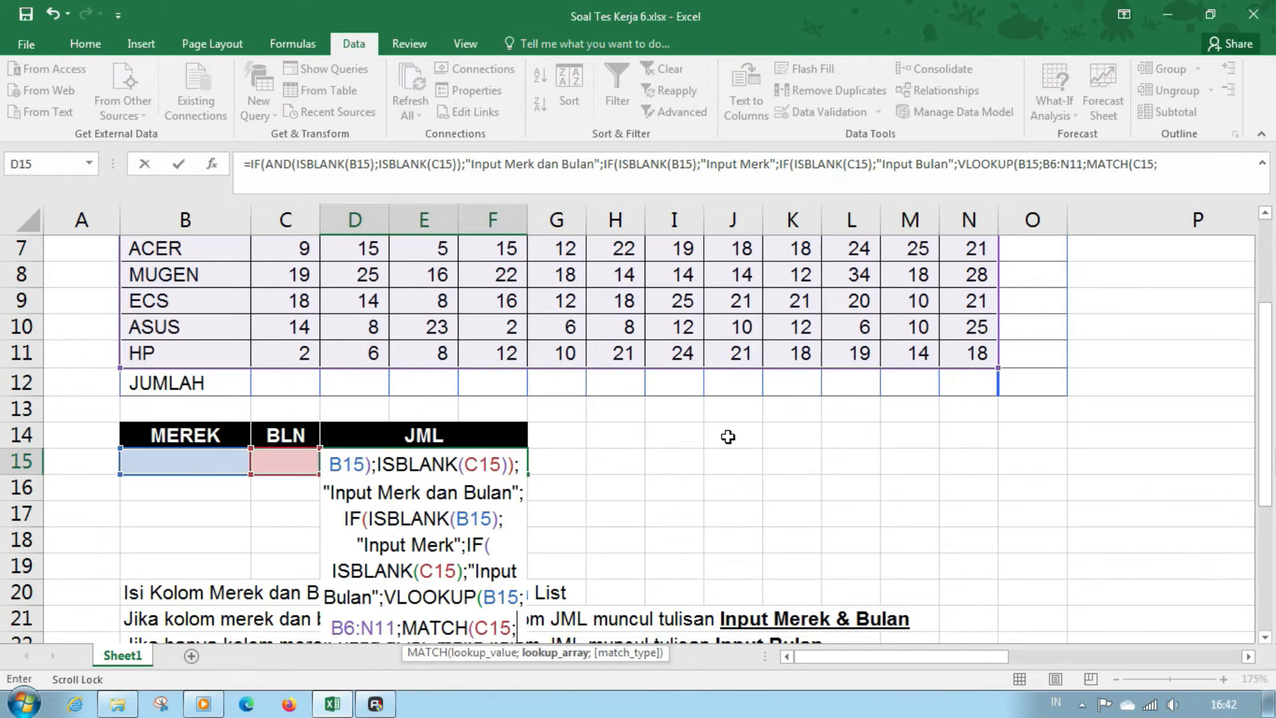
pyautogui.scroll(2, 628, 435)
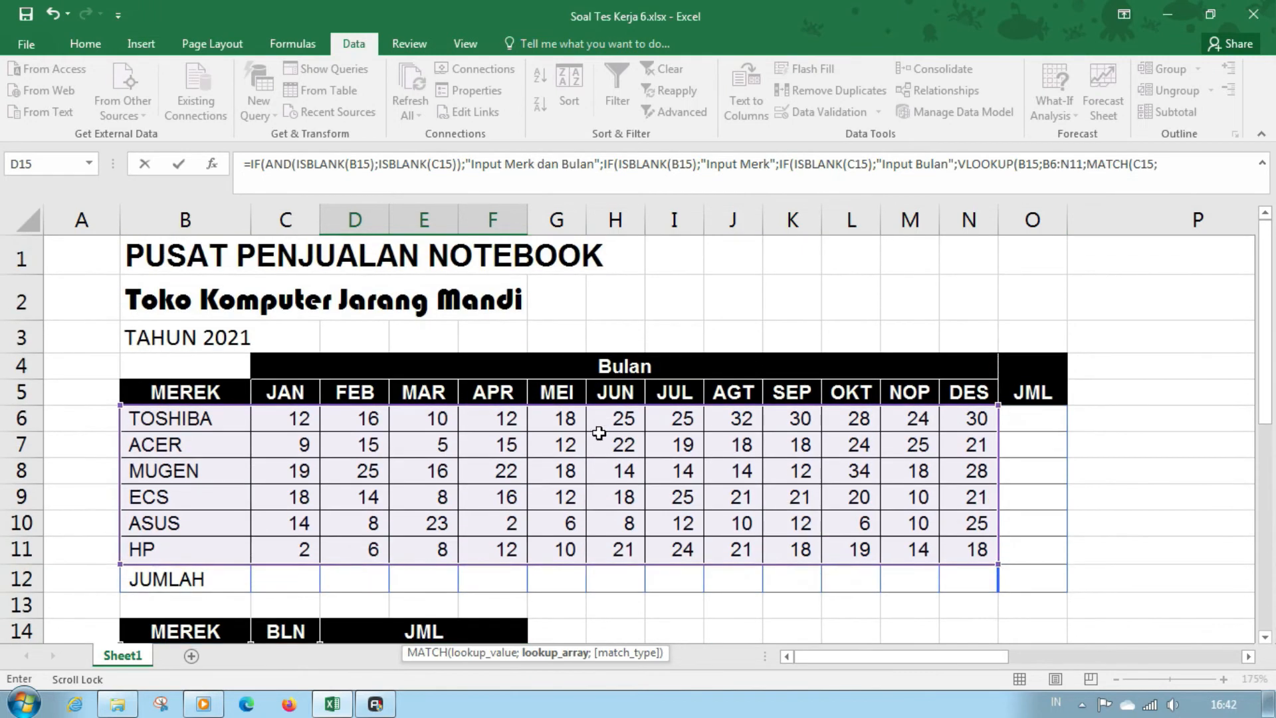
pyautogui.moveTo(298, 391); pyautogui.dragTo(958, 387)
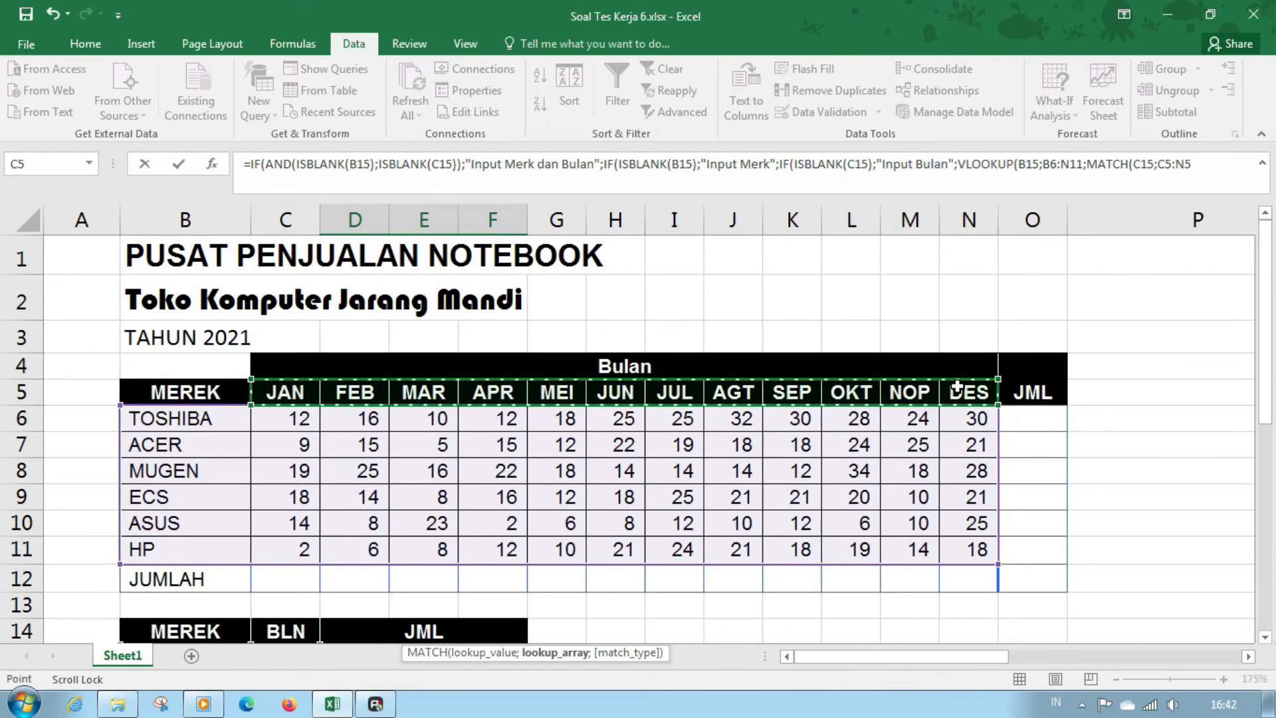
pyautogui.write(';0')
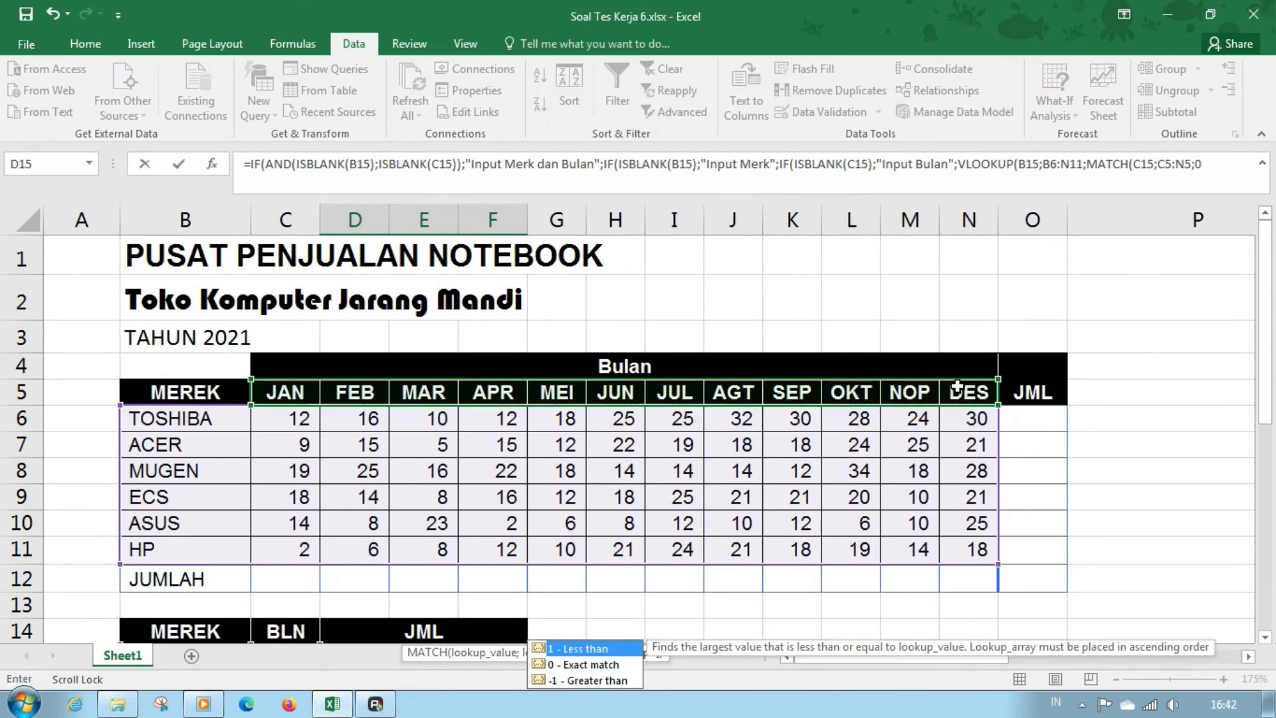
# - Add 1 to the MATCH result and set the VLOOKUP's range lookup to 0 for an exact match
pyautogui.write(')+')
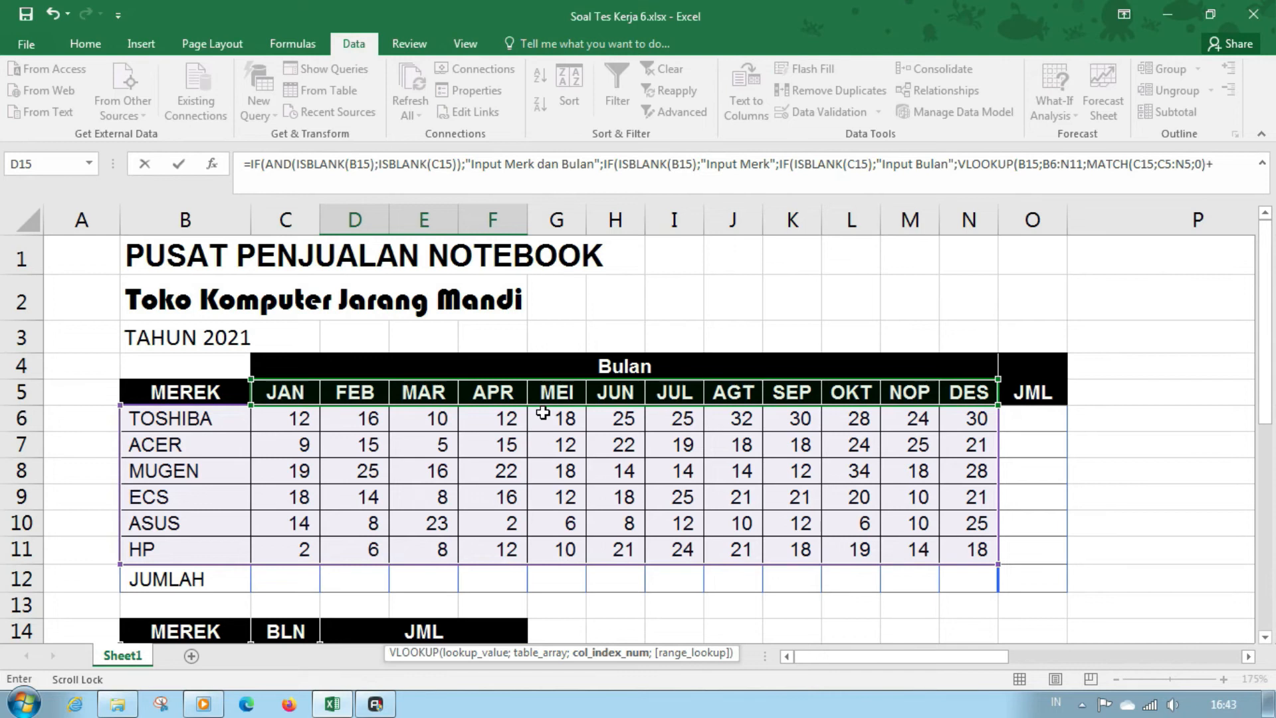
pyautogui.write('1;')
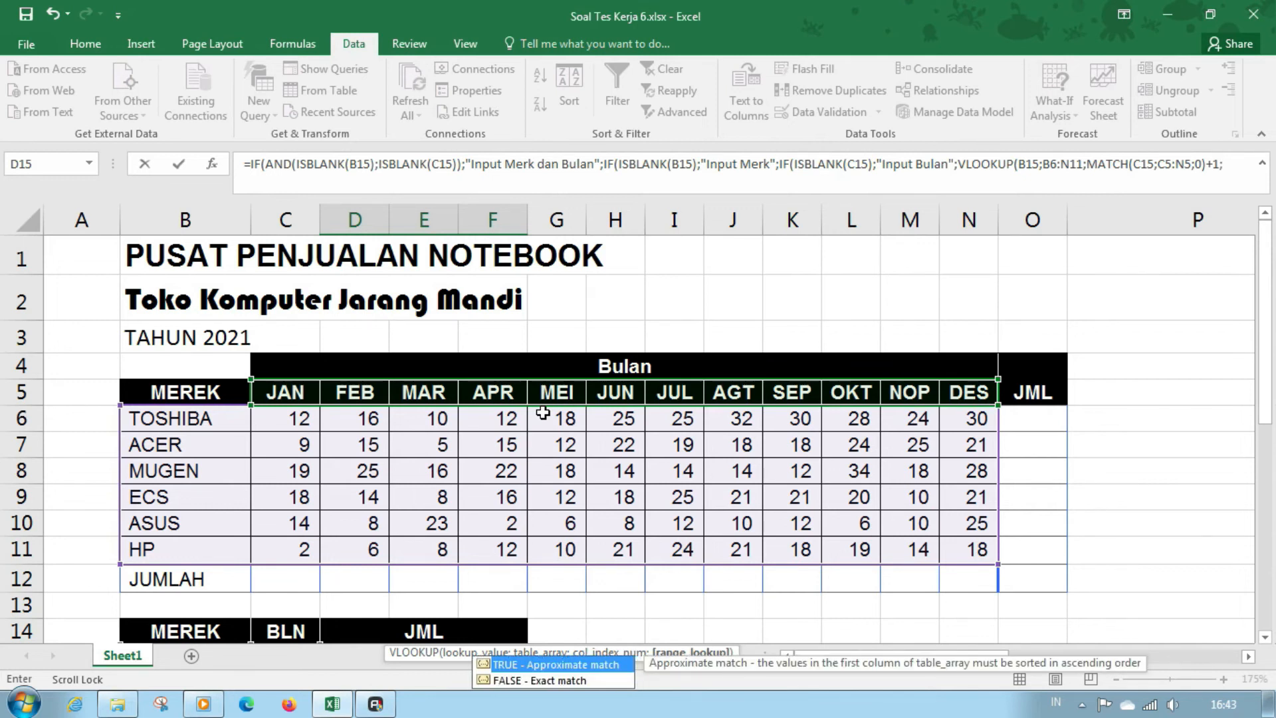
pyautogui.write('0')
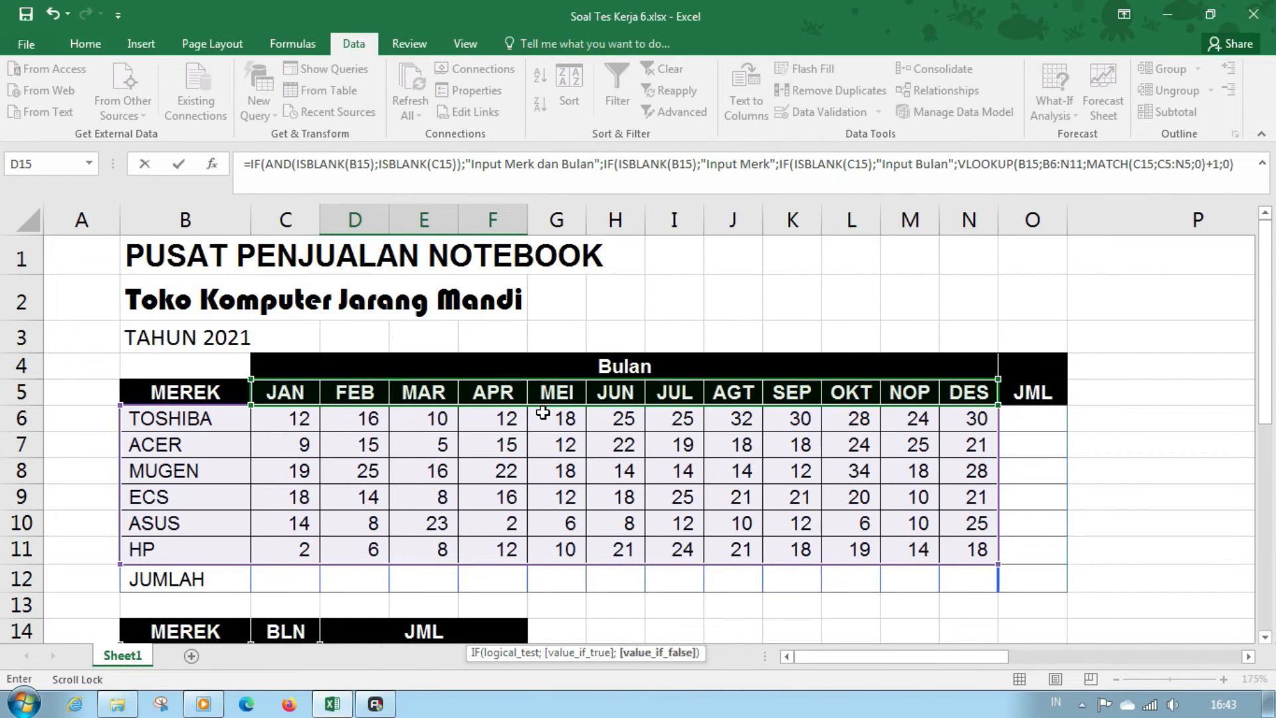
# - Close the VLOOKUP and all three nested IF functions and enter the finished formula in D15
pyautogui.write('))')
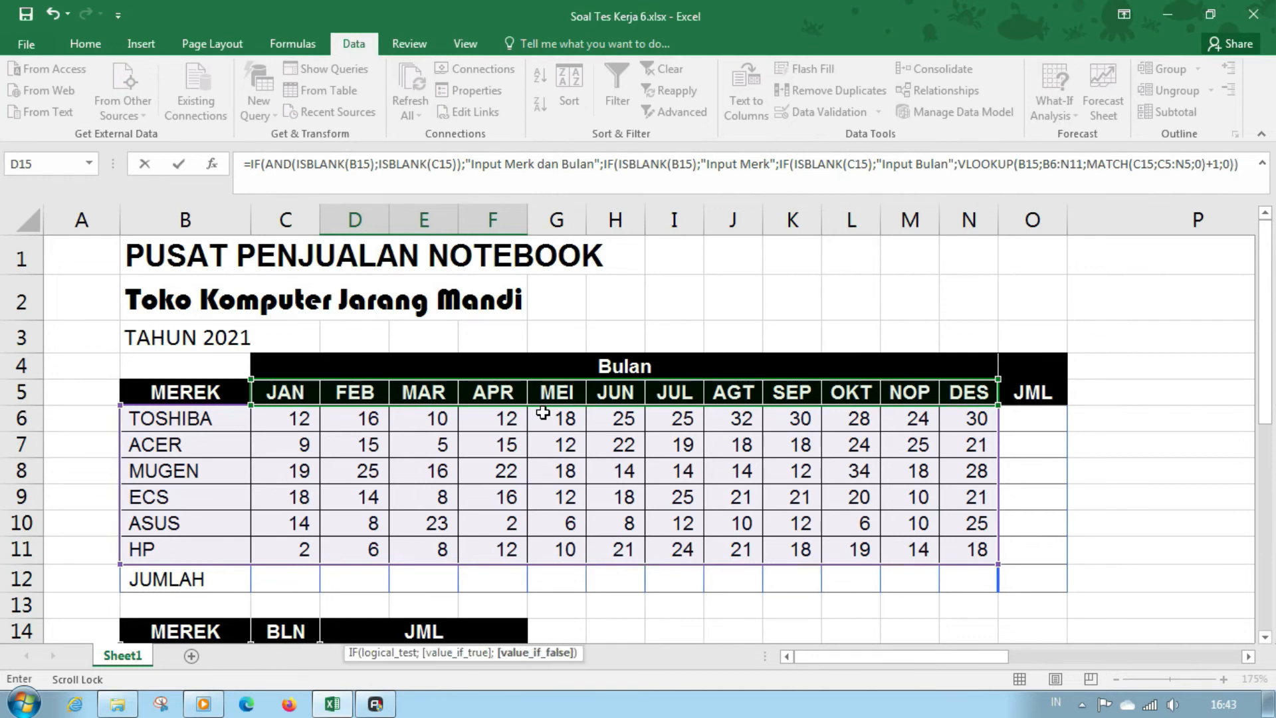
pyautogui.scroll(-3, 543, 413)
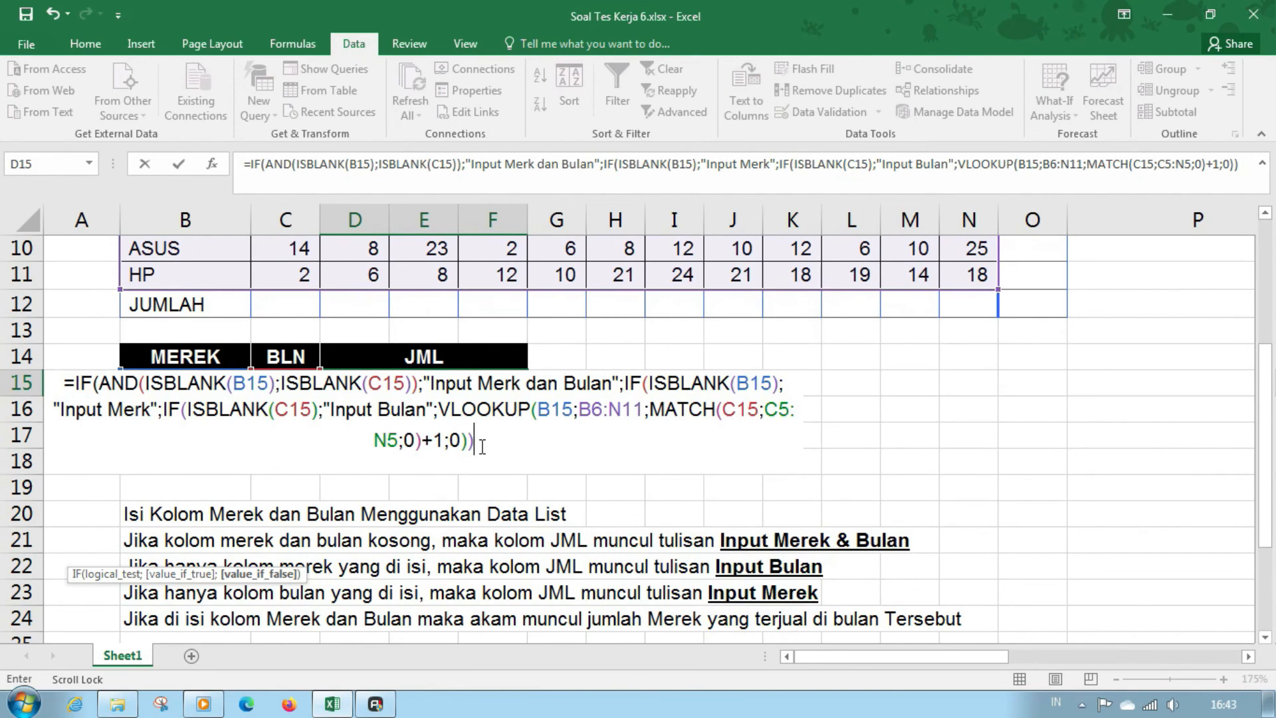
pyautogui.write('))')
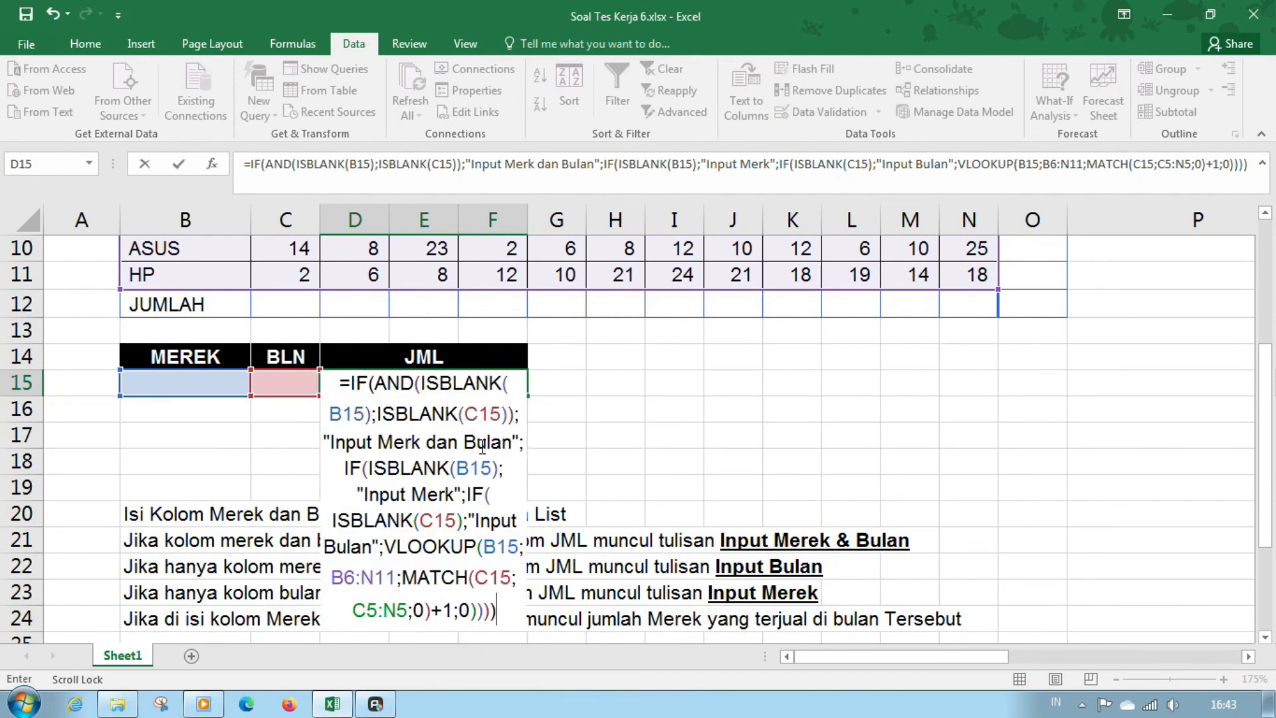
pyautogui.press('Return')
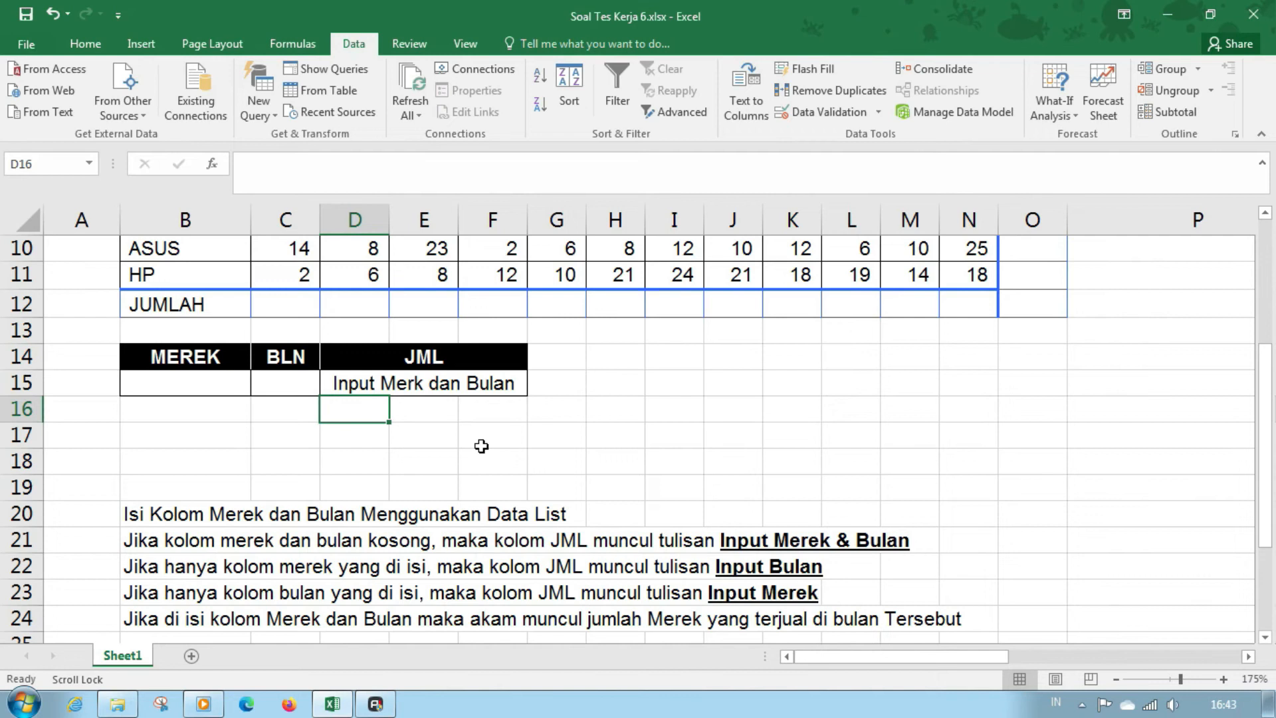
pyautogui.press('Up')
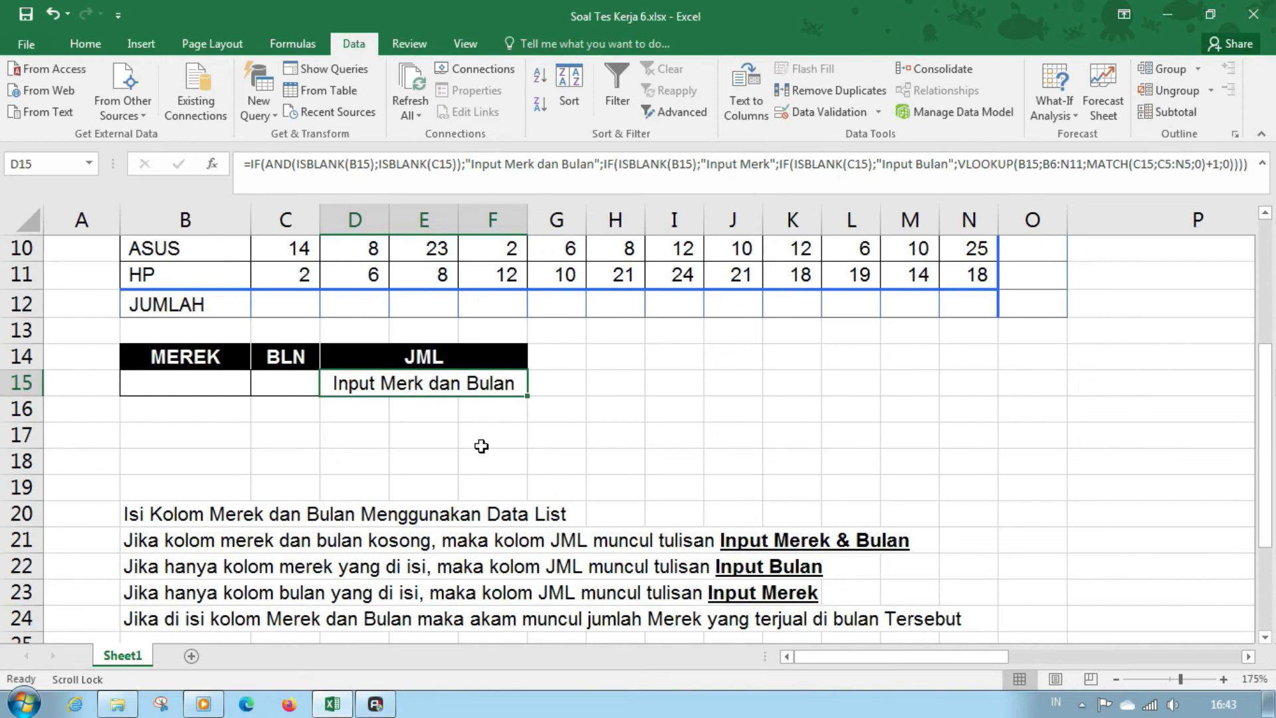
# - Test the formula with only the brand ECS chosen in B15, and clear the brand again
pyautogui.press('Left')
pyautogui.press('Left')
pyautogui.press('Right')
pyautogui.press('Right')
pyautogui.press('Left')
pyautogui.press('Left')
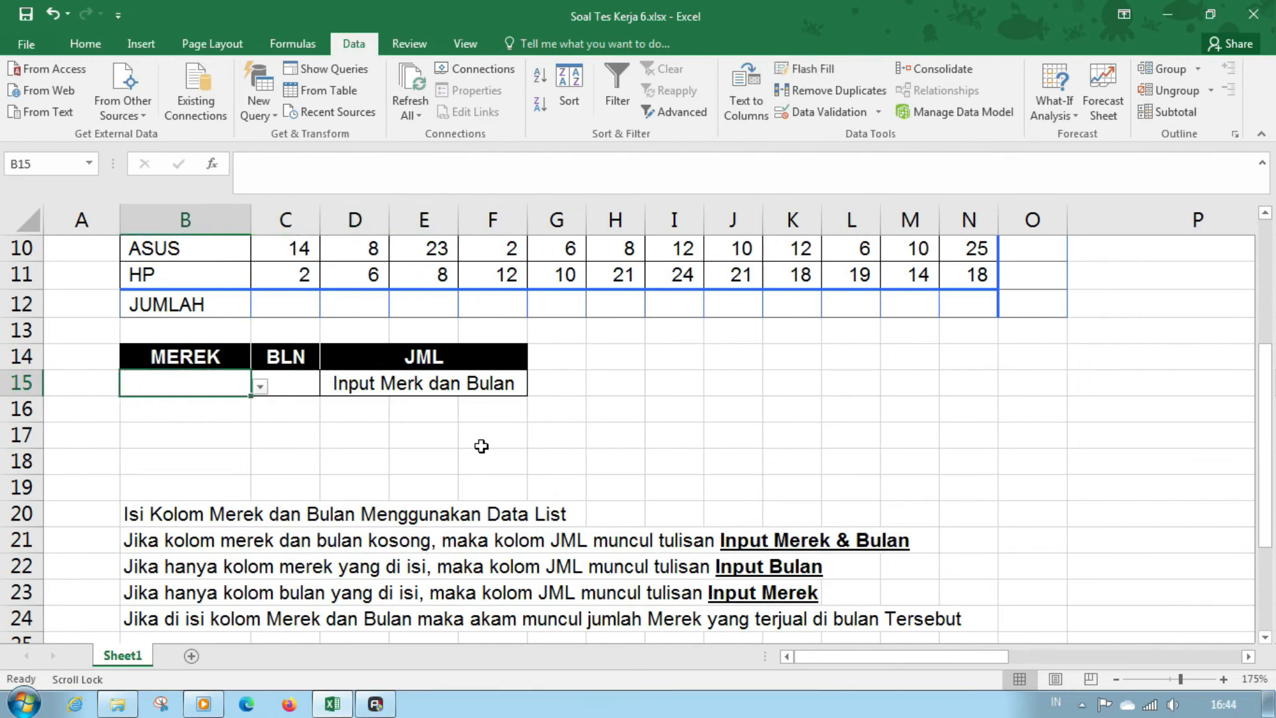
pyautogui.click(266, 388)
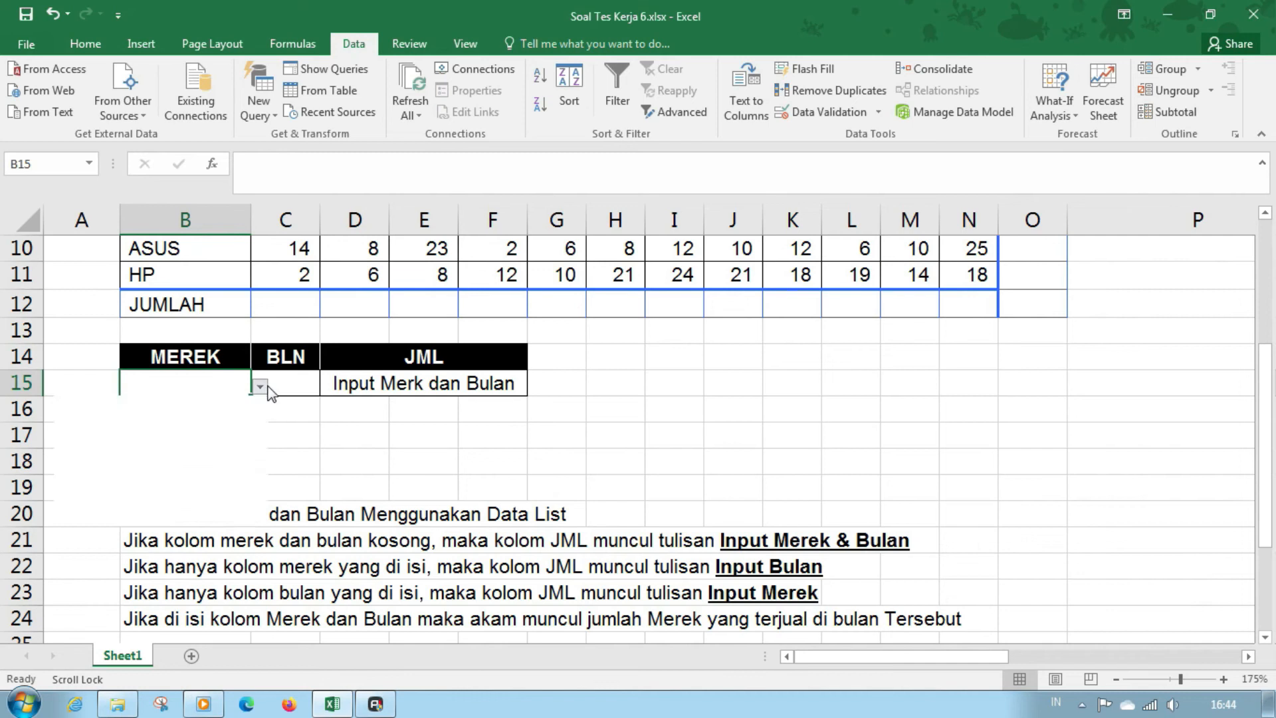
pyautogui.click(146, 474)
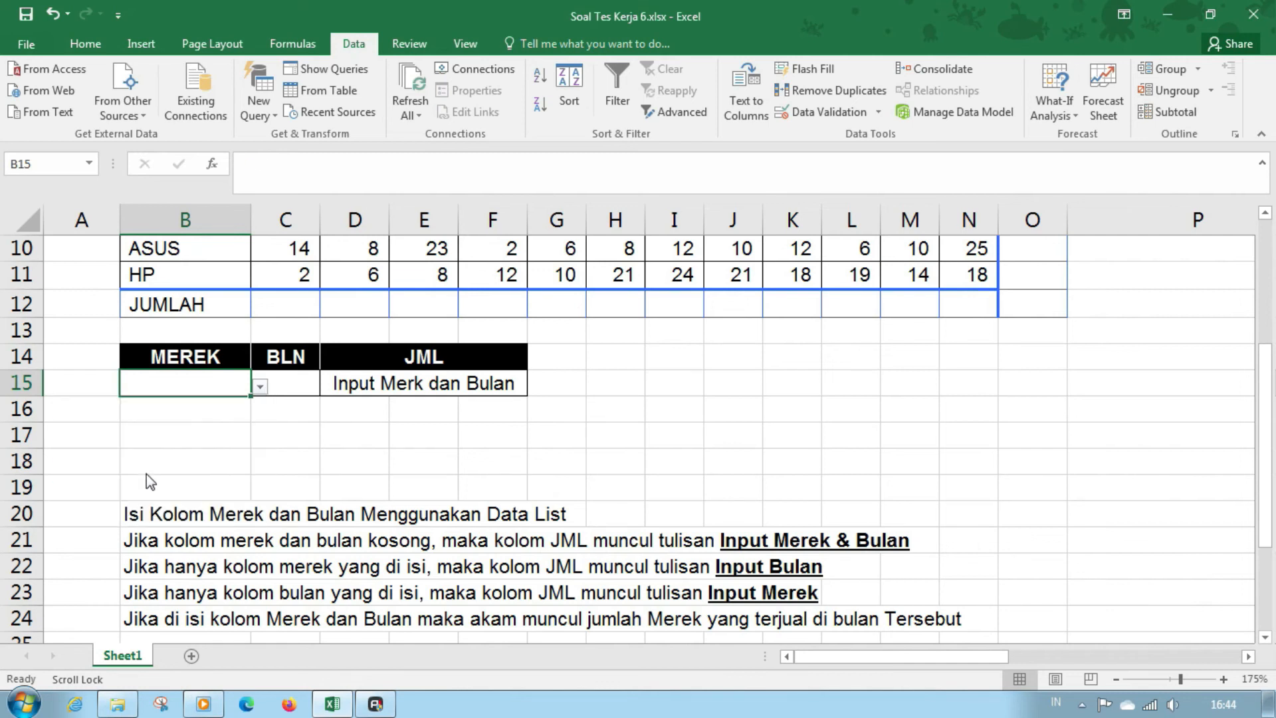
pyautogui.click(296, 472)
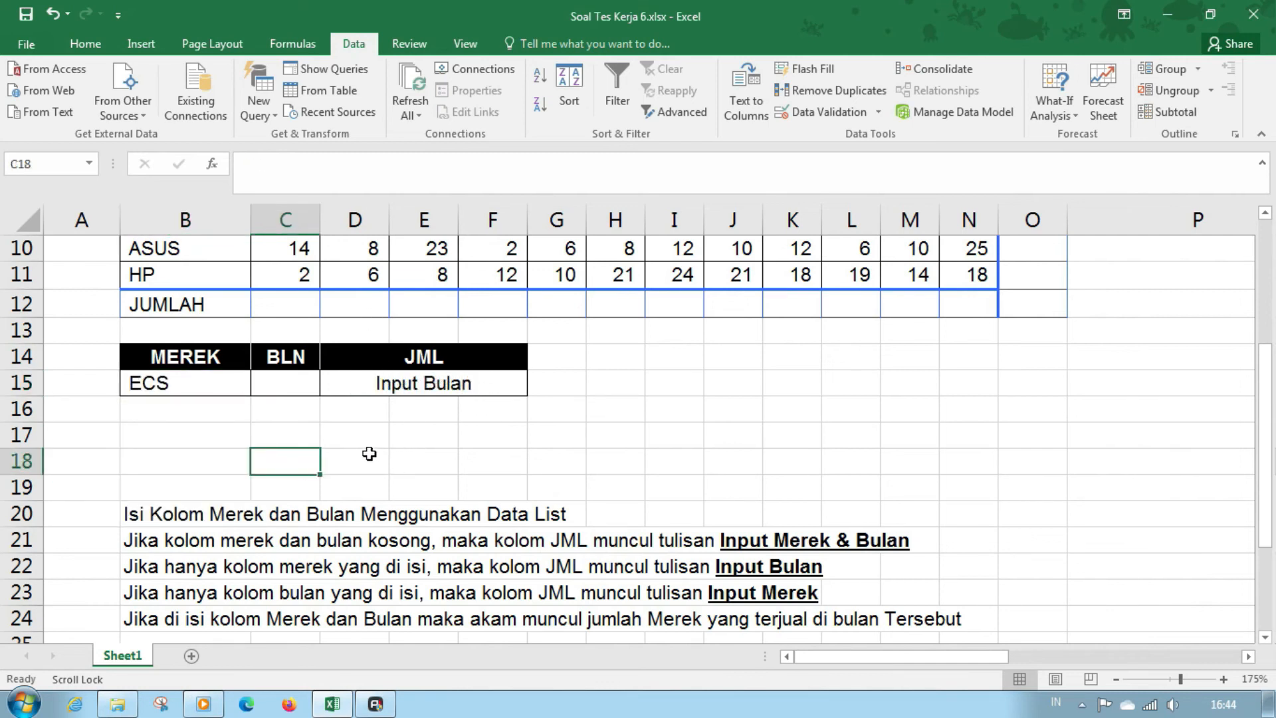
pyautogui.press('Delete')
# - Test the formula with only the month JUN chosen in C15, and clear the month again
pyautogui.click(298, 379)
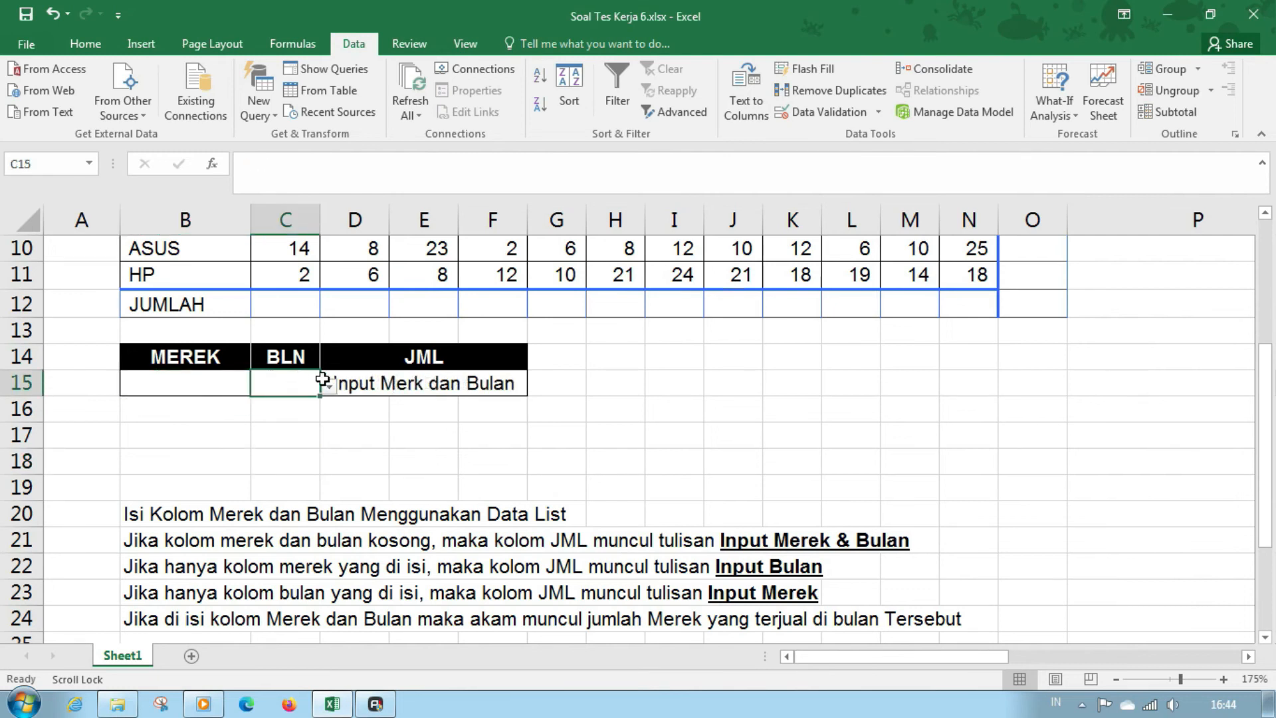
pyautogui.click(328, 386)
pyautogui.click(251, 523)
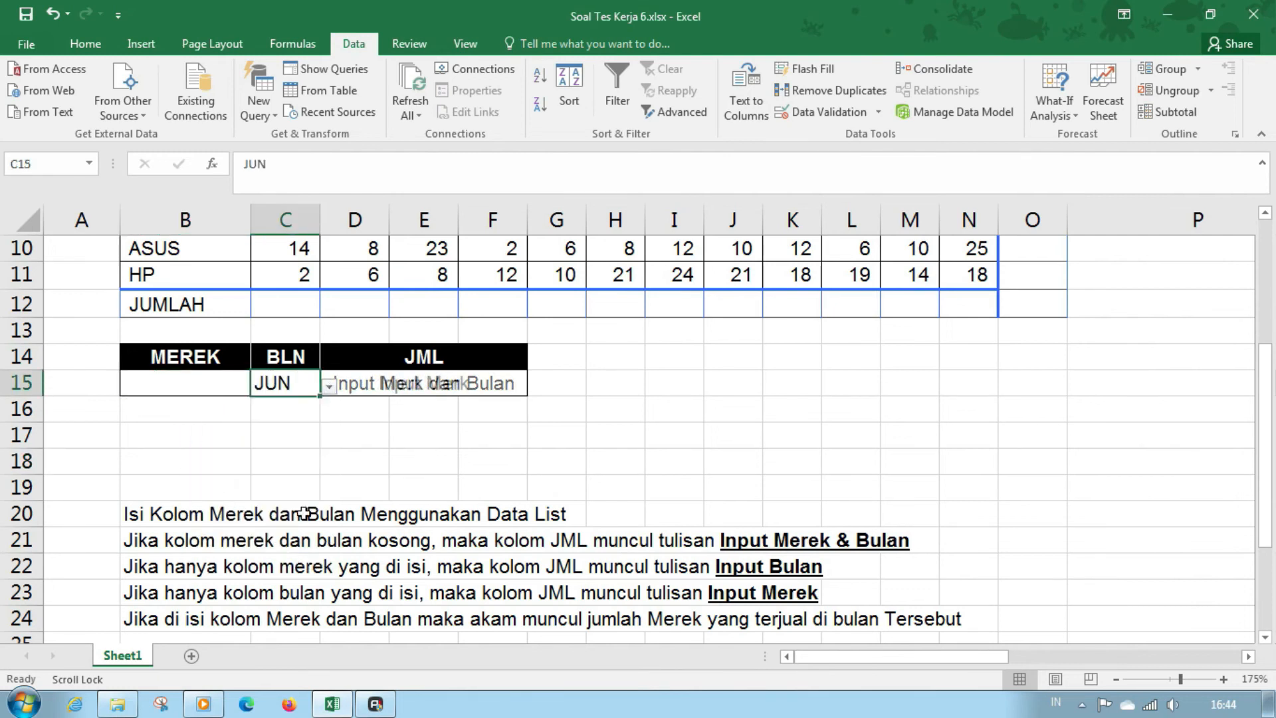
pyautogui.click(432, 480)
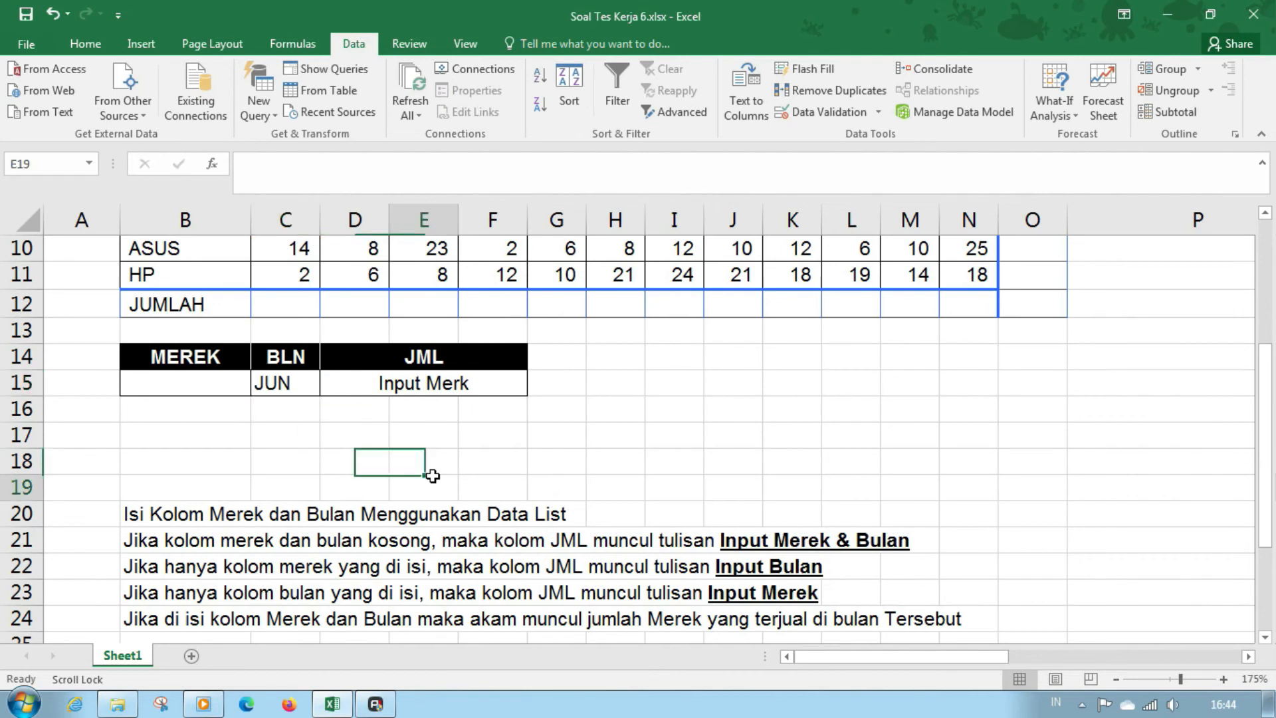
pyautogui.click(277, 383)
pyautogui.press('Delete')
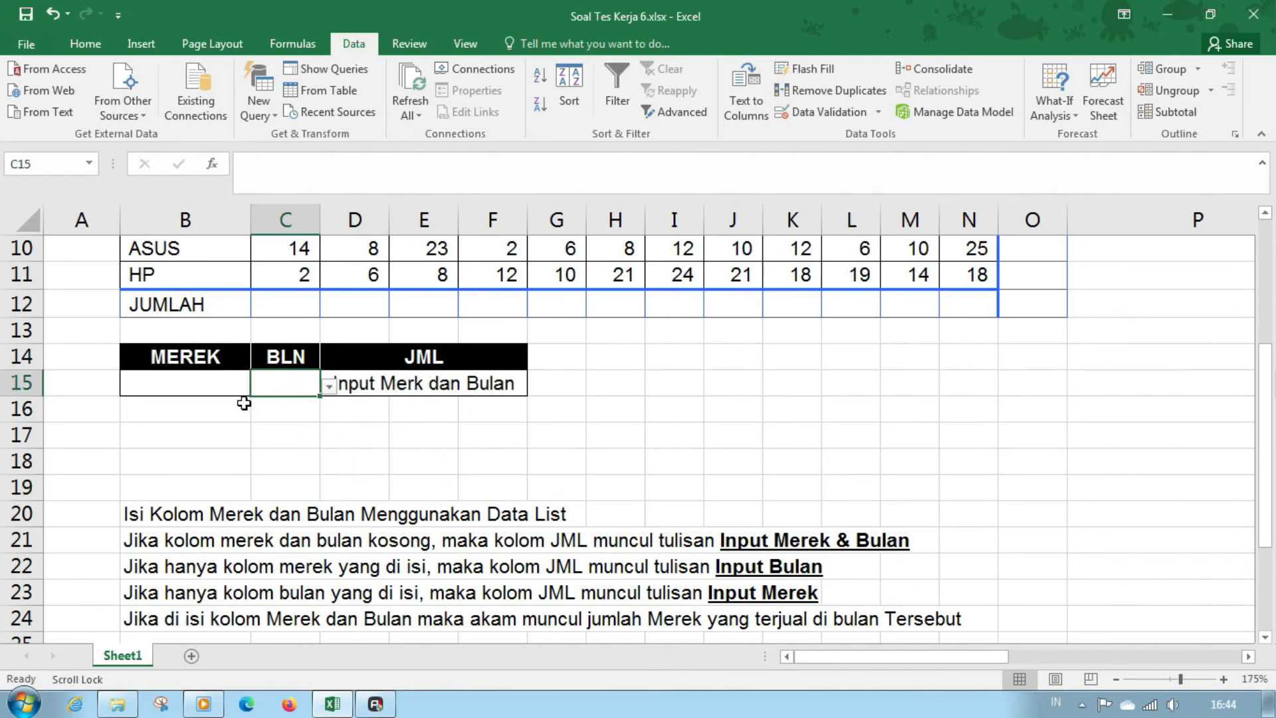
# - Choose ACER as the brand in B15 and APR as the month in C15, and compare JML with the matching sales cell F7
pyautogui.click(228, 388)
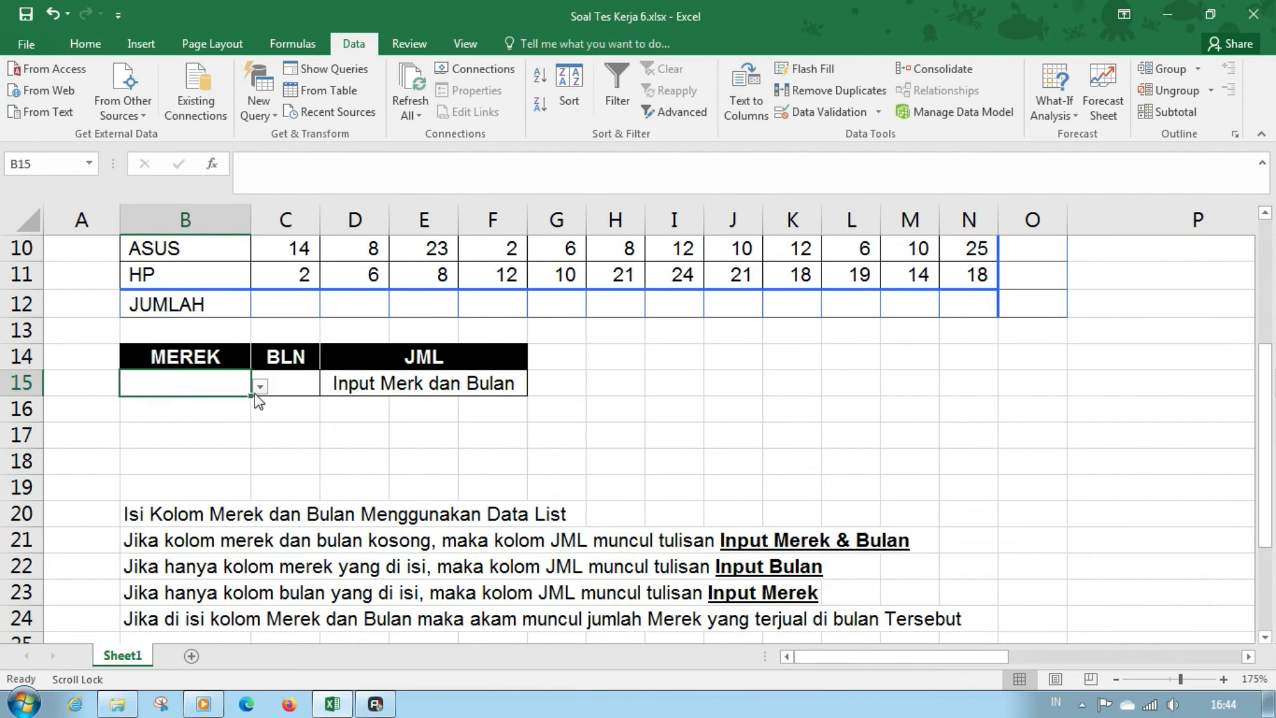
pyautogui.click(260, 386)
pyautogui.click(133, 429)
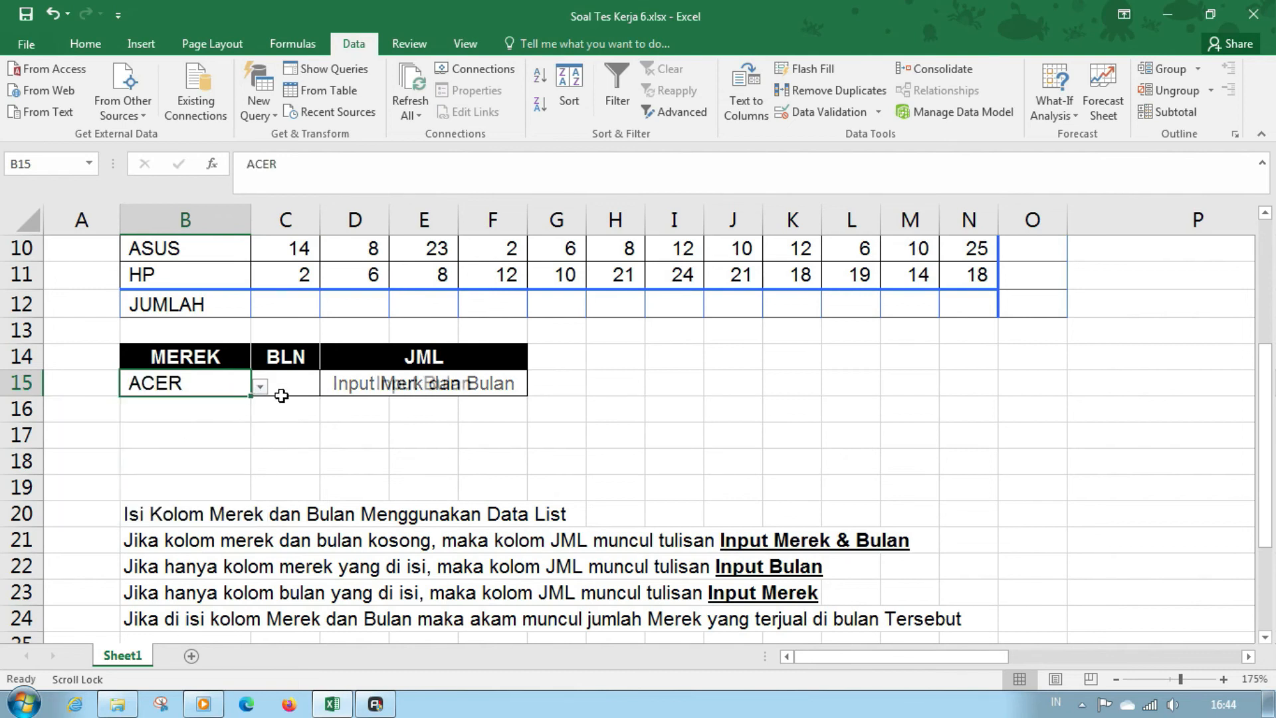
pyautogui.click(283, 384)
pyautogui.click(329, 386)
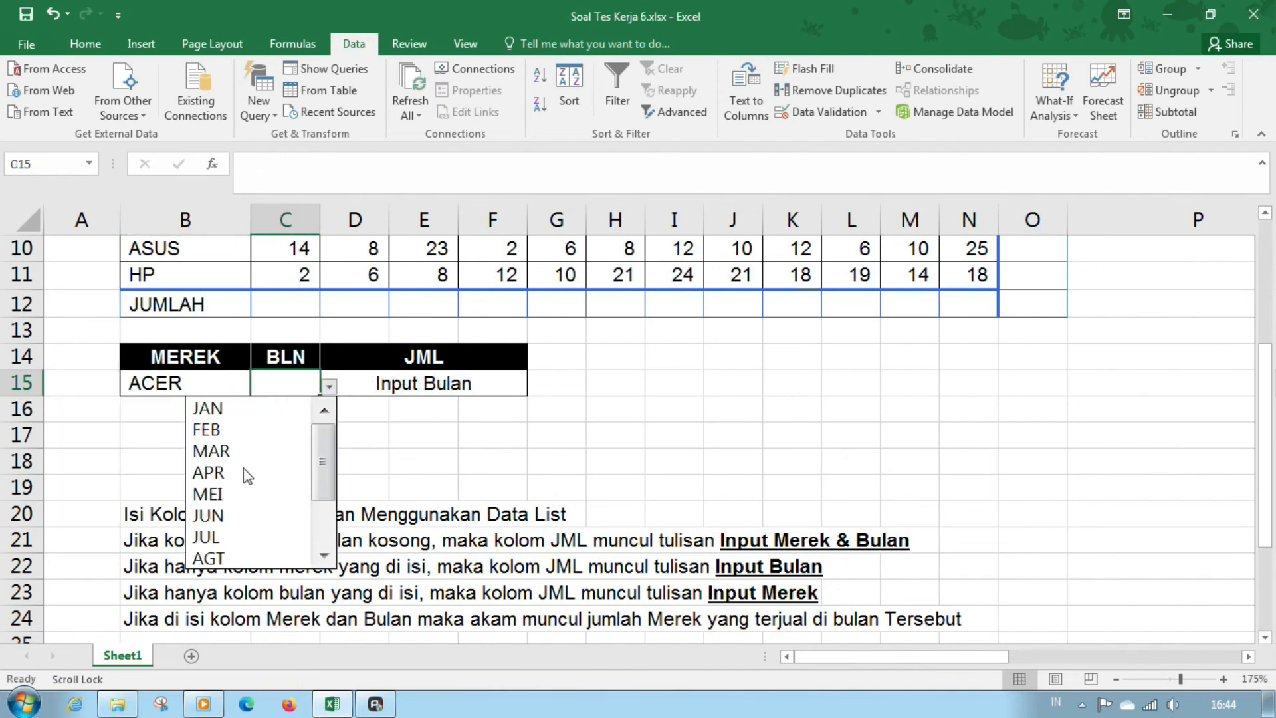
pyautogui.click(243, 471)
pyautogui.click(425, 459)
pyautogui.scroll(2, 444, 442)
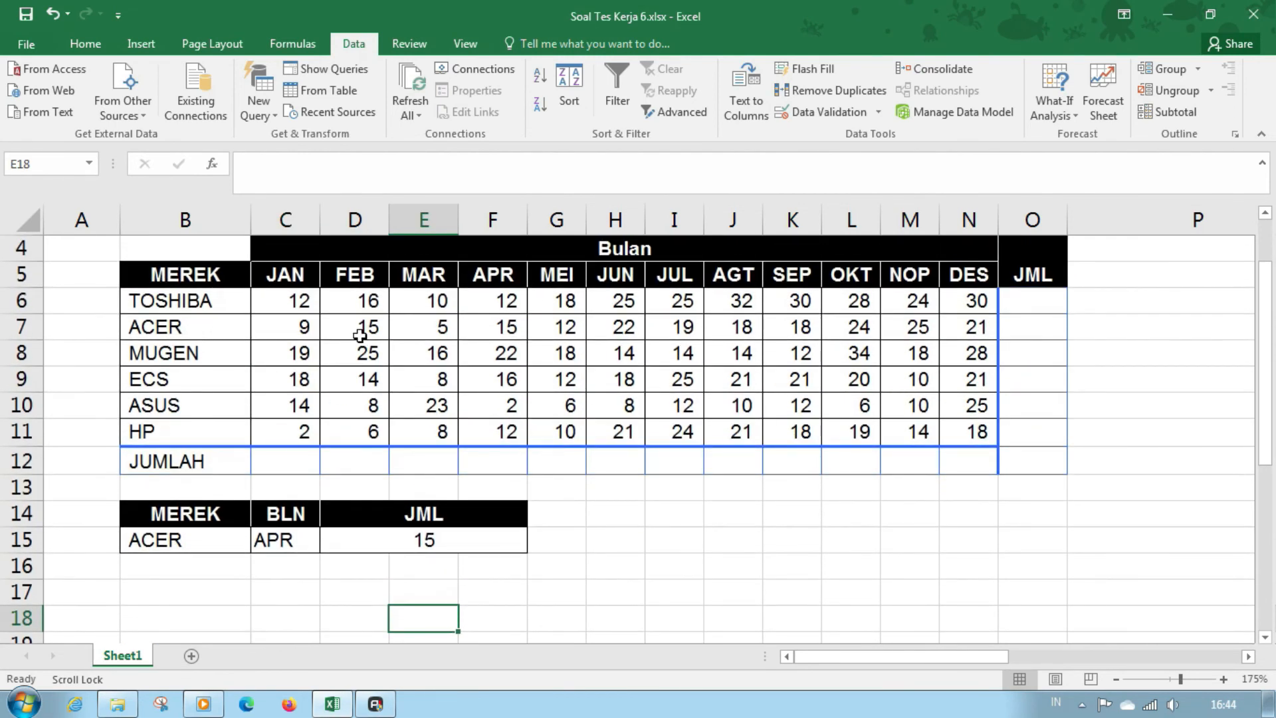
pyautogui.click(491, 334)
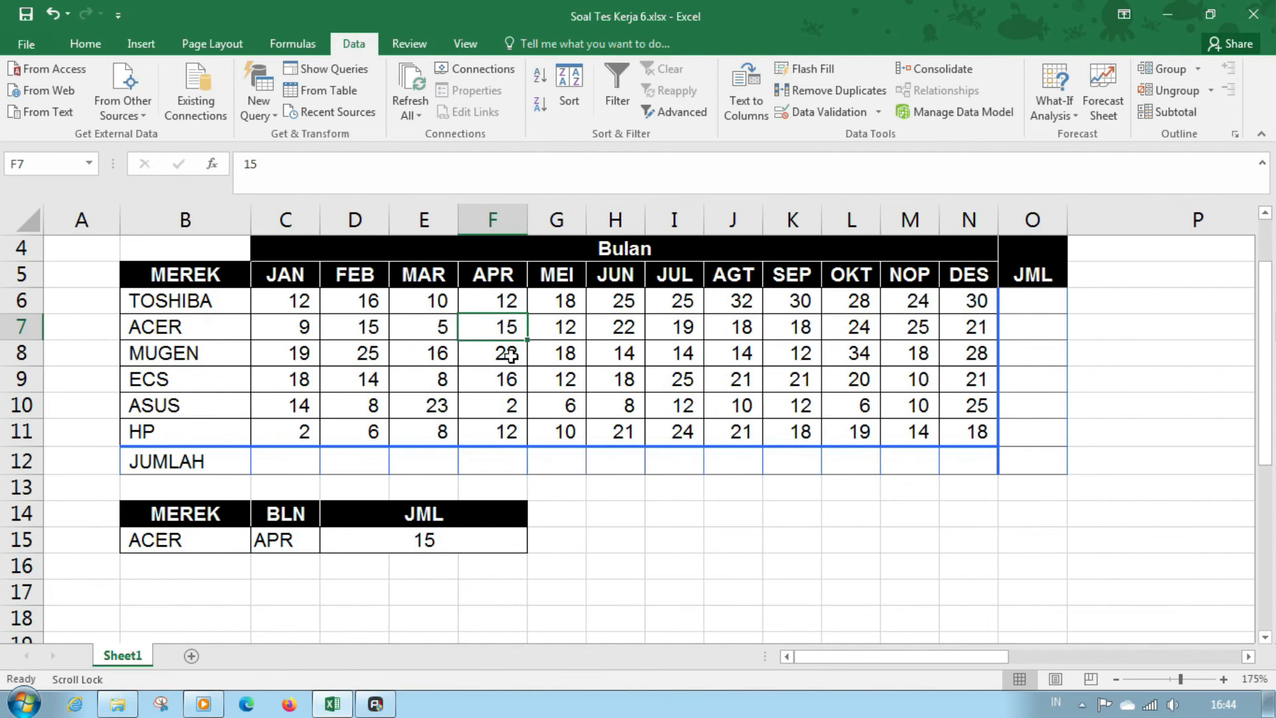
pyautogui.scroll(1, 511, 356)
pyautogui.scroll(-1, 511, 355)
pyautogui.moveTo(985, 660); pyautogui.dragTo(887, 666)
pyautogui.scroll(1, 803, 600)
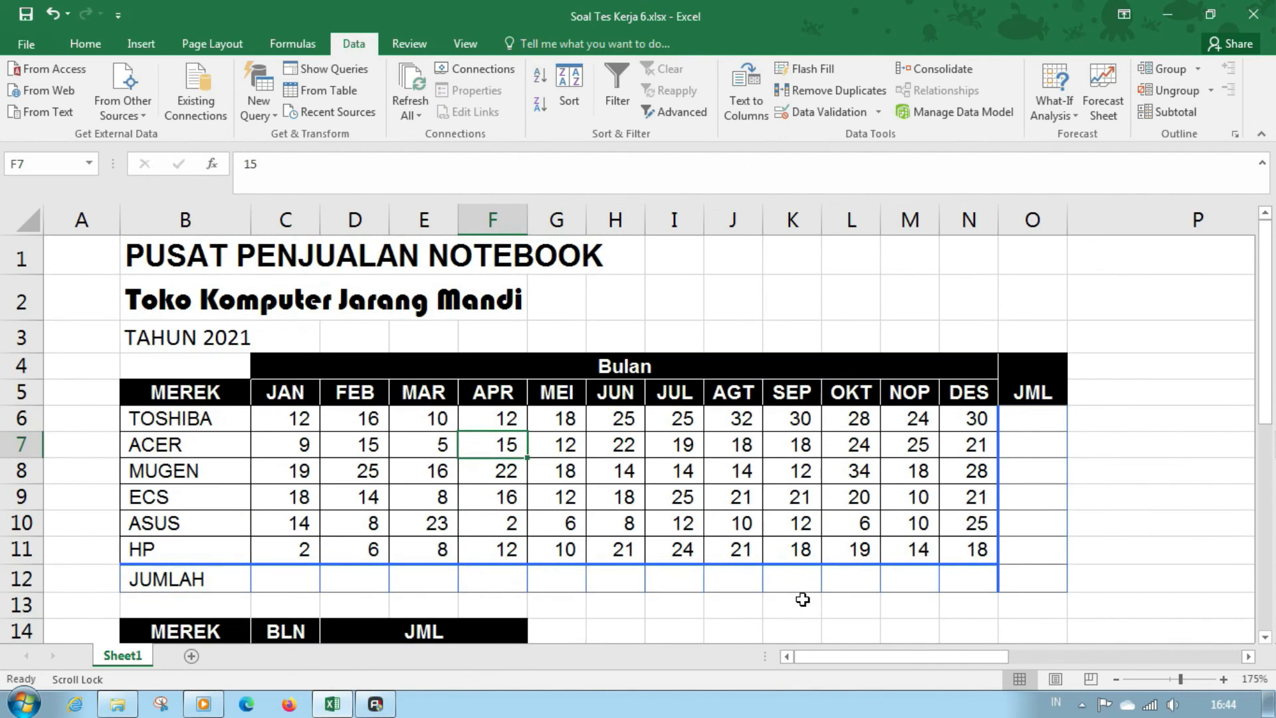
pyautogui.scroll(-1, 803, 600)
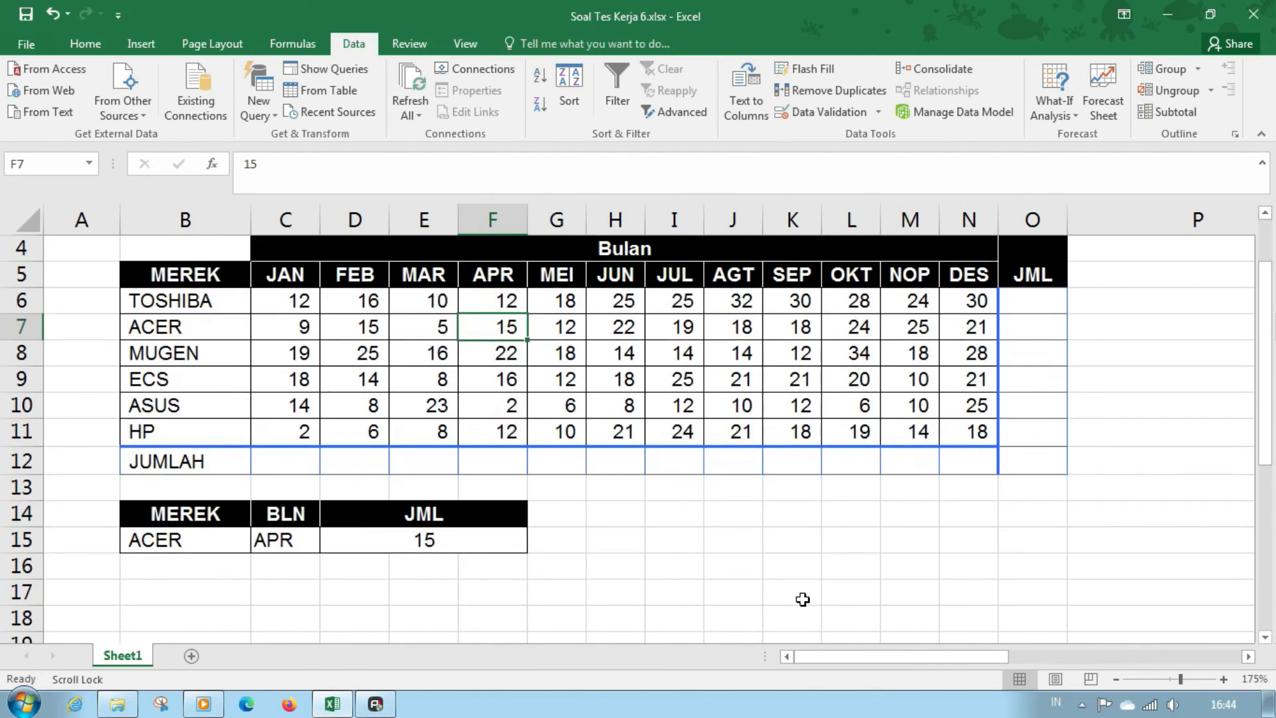